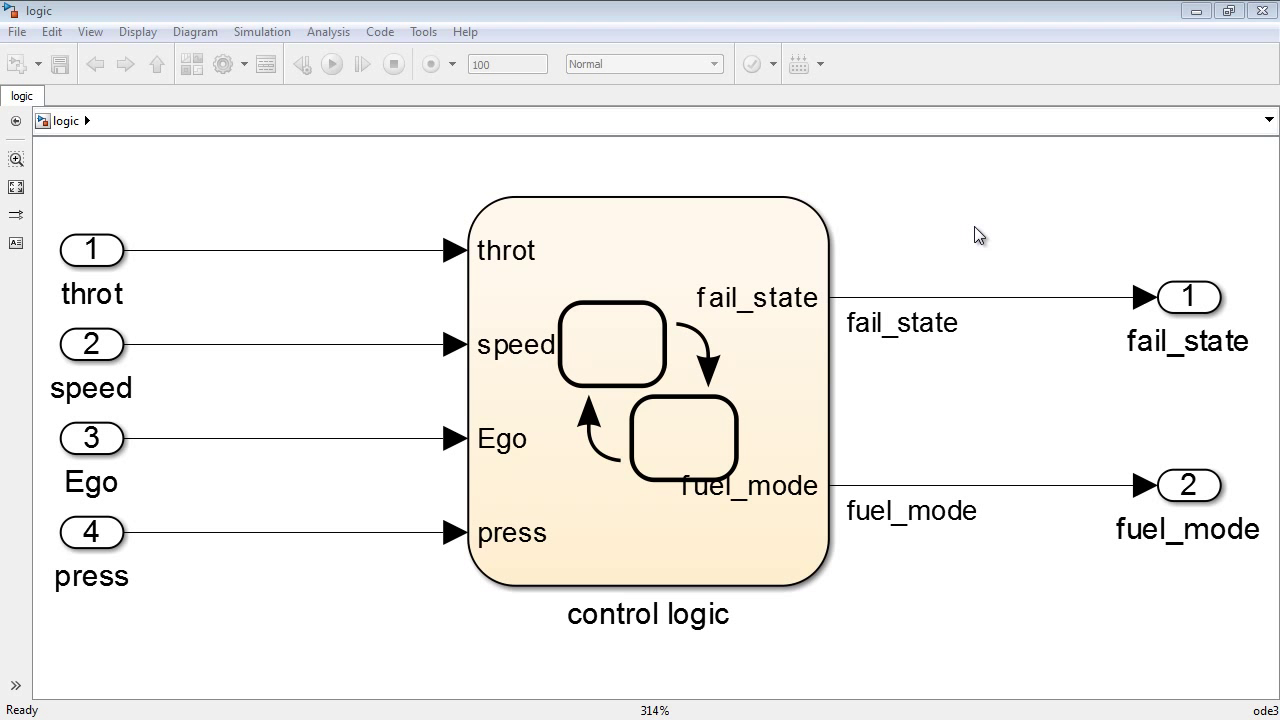
Open the control logic chart to inspect its states, then go back up to the logic model.
click(659, 272)
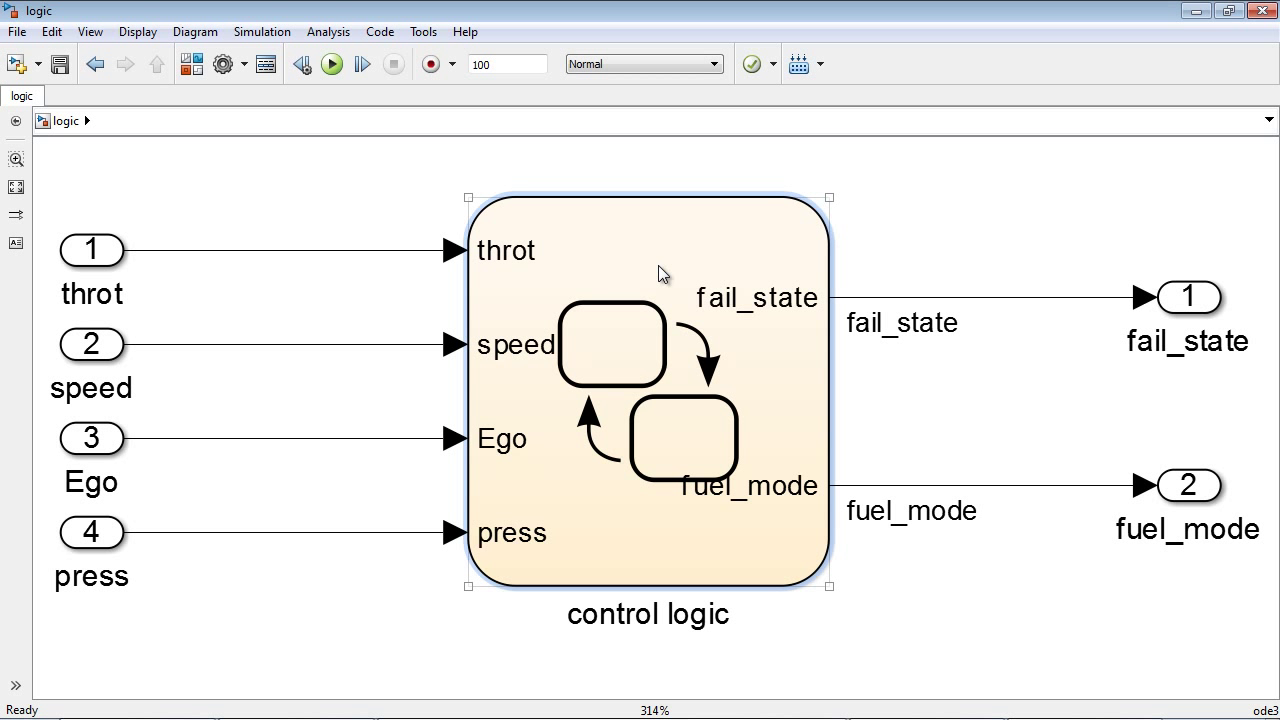
double_click(659, 267)
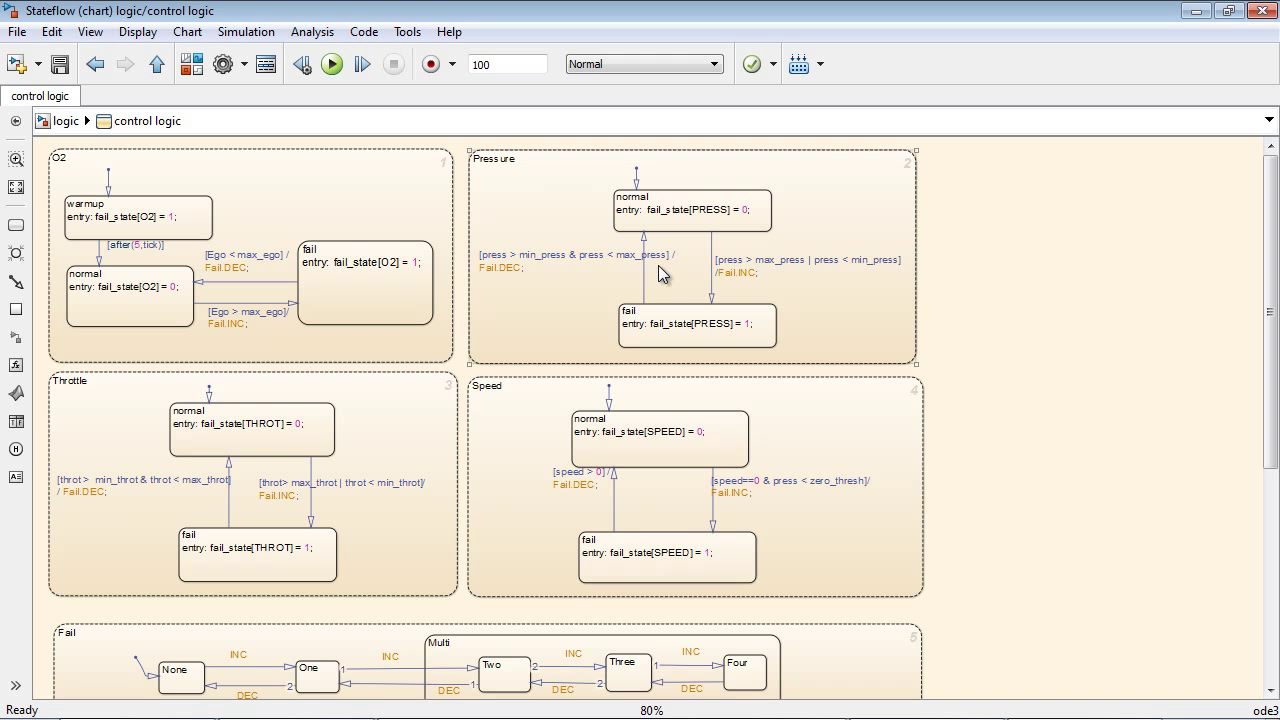
click(952, 304)
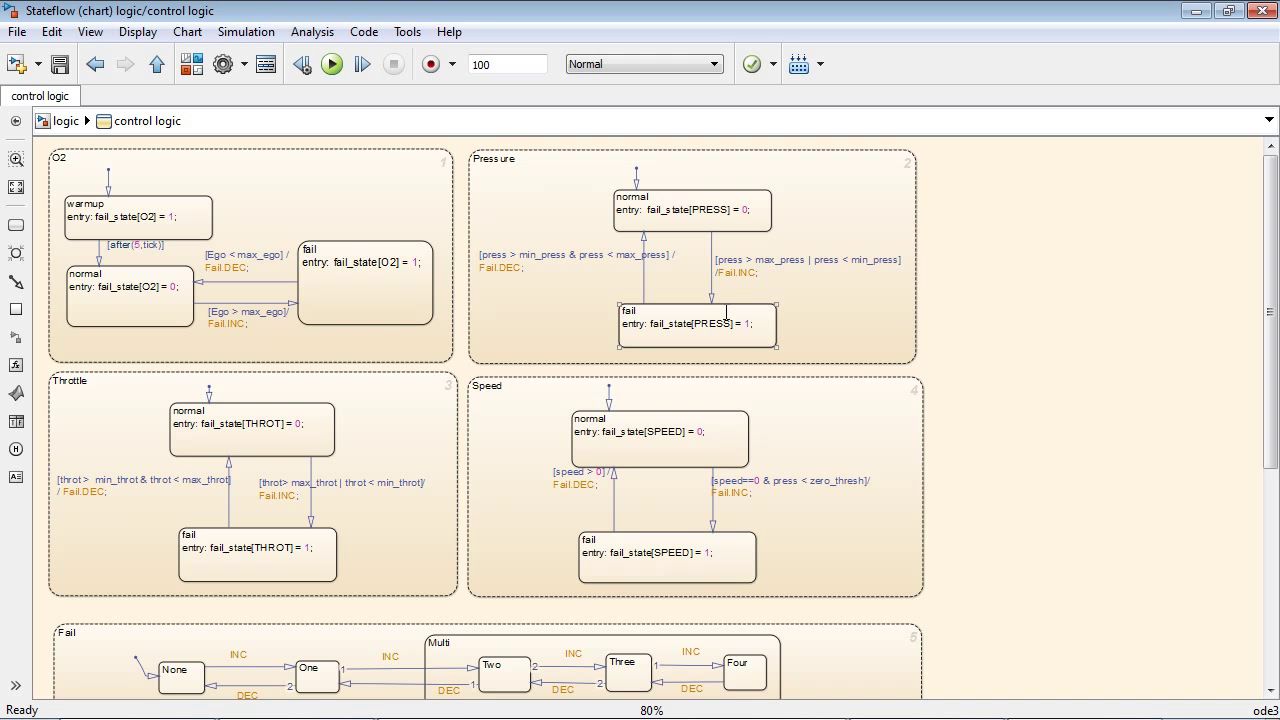
click(156, 68)
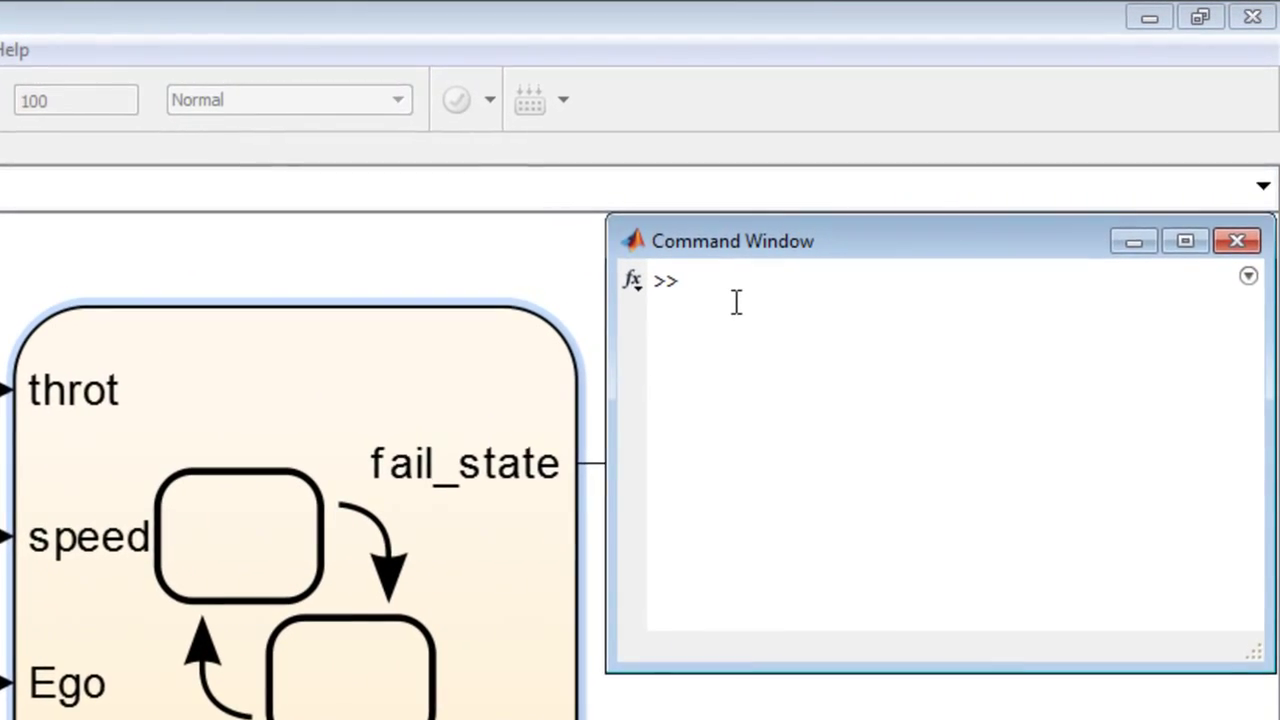
Run slvnvmakeharness('logic') to generate the logic_harness model with a Test Case 1 Inputs block.
text(slvnvmakeharness('logic'))
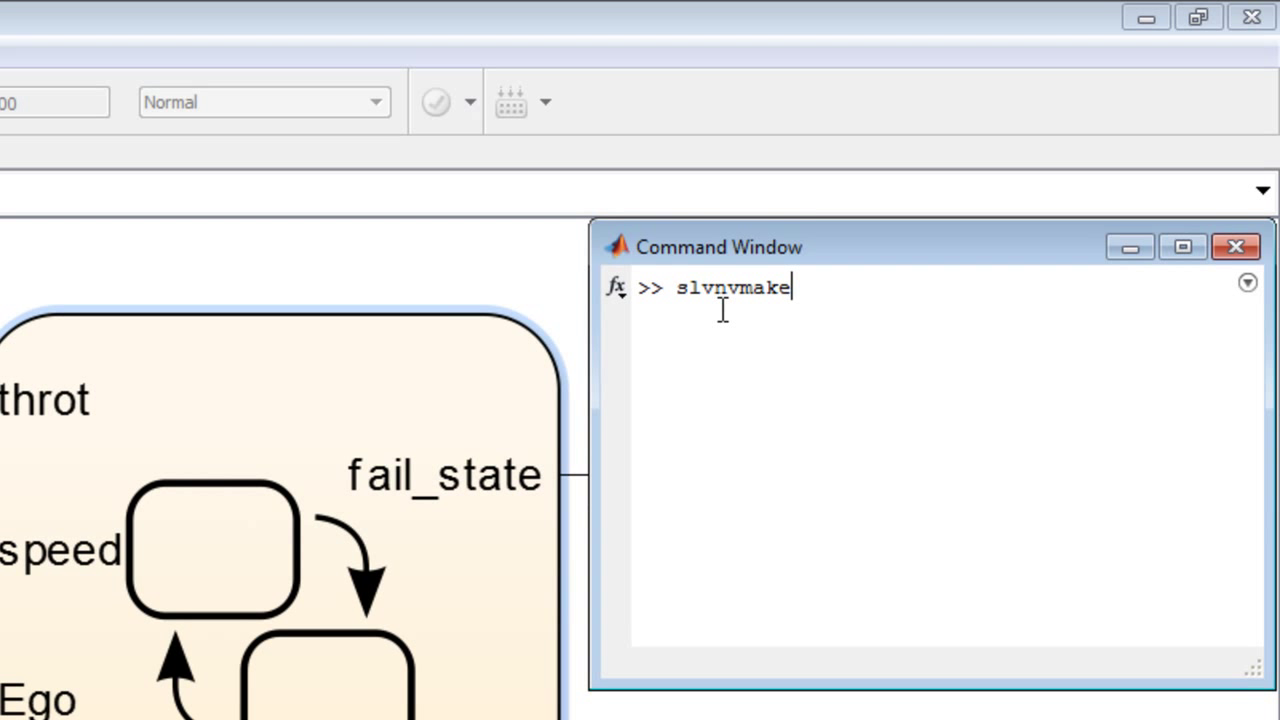
key(Return)
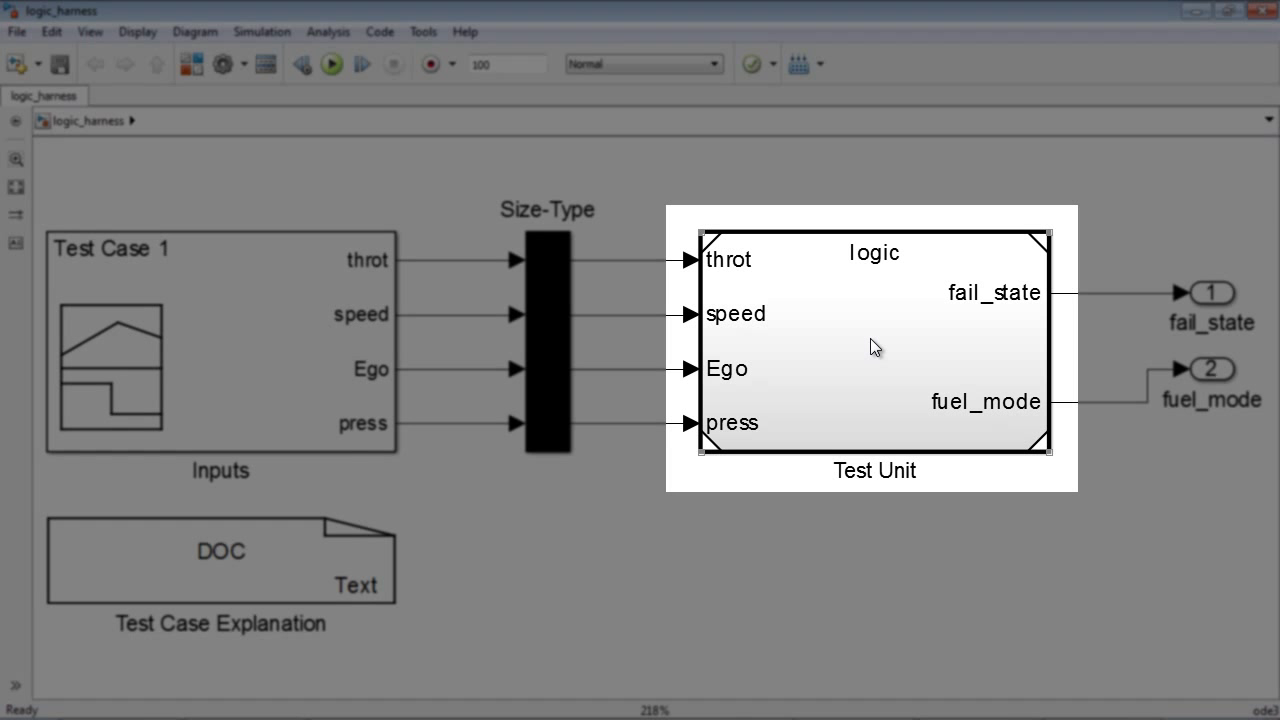
Look inside the Test Unit, then open the harness Inputs block's test signals.
double_click(870, 338)
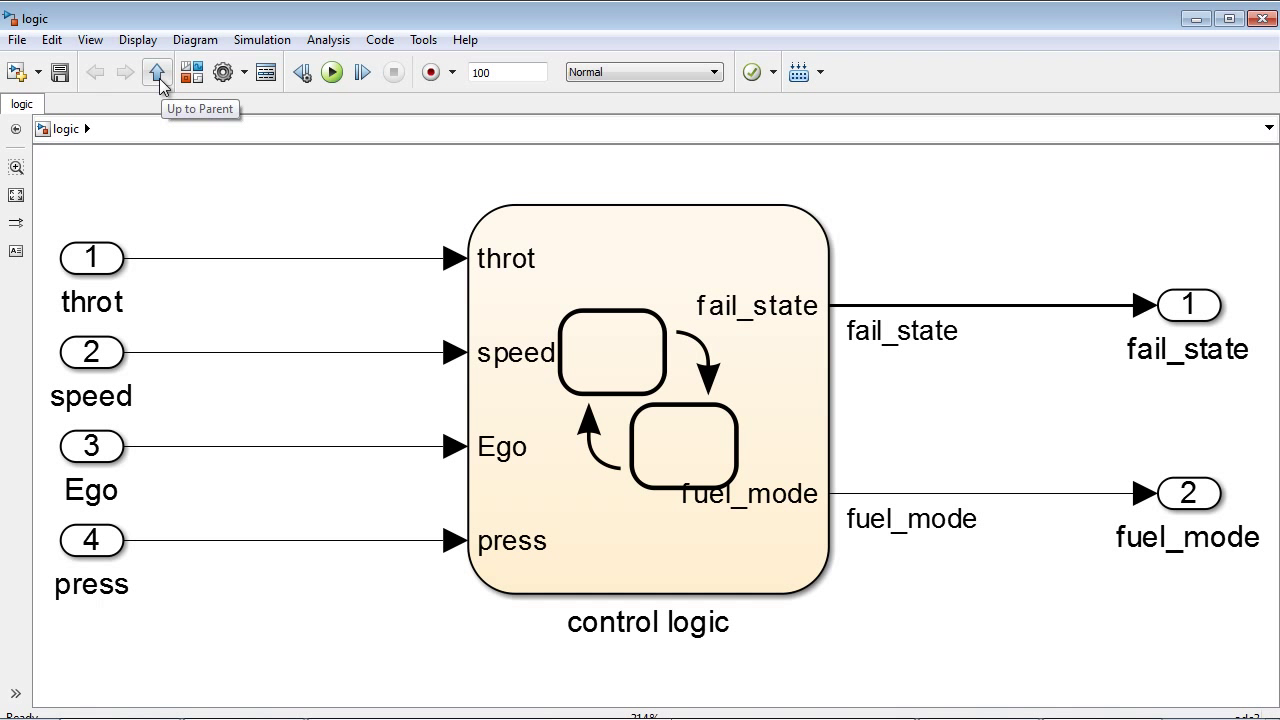
click(159, 80)
double_click(264, 274)
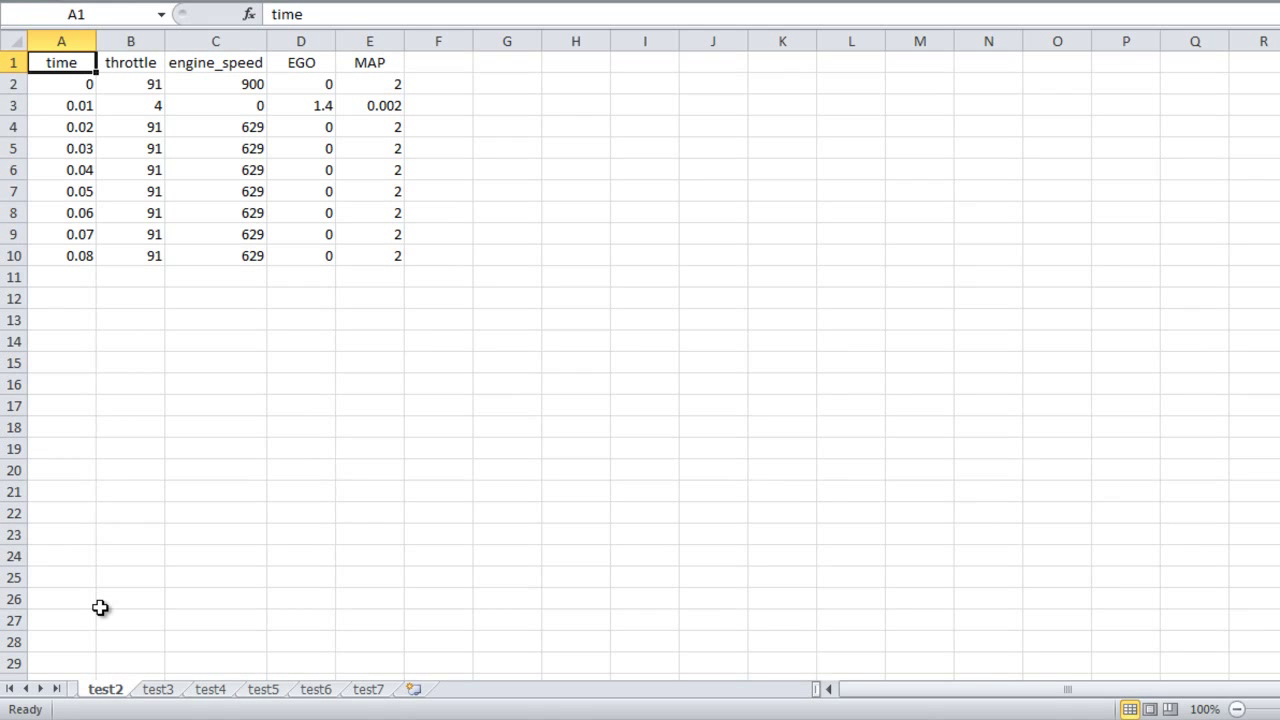
Step through the later test data sheets of the workbook (test4, test5).
click(166, 694)
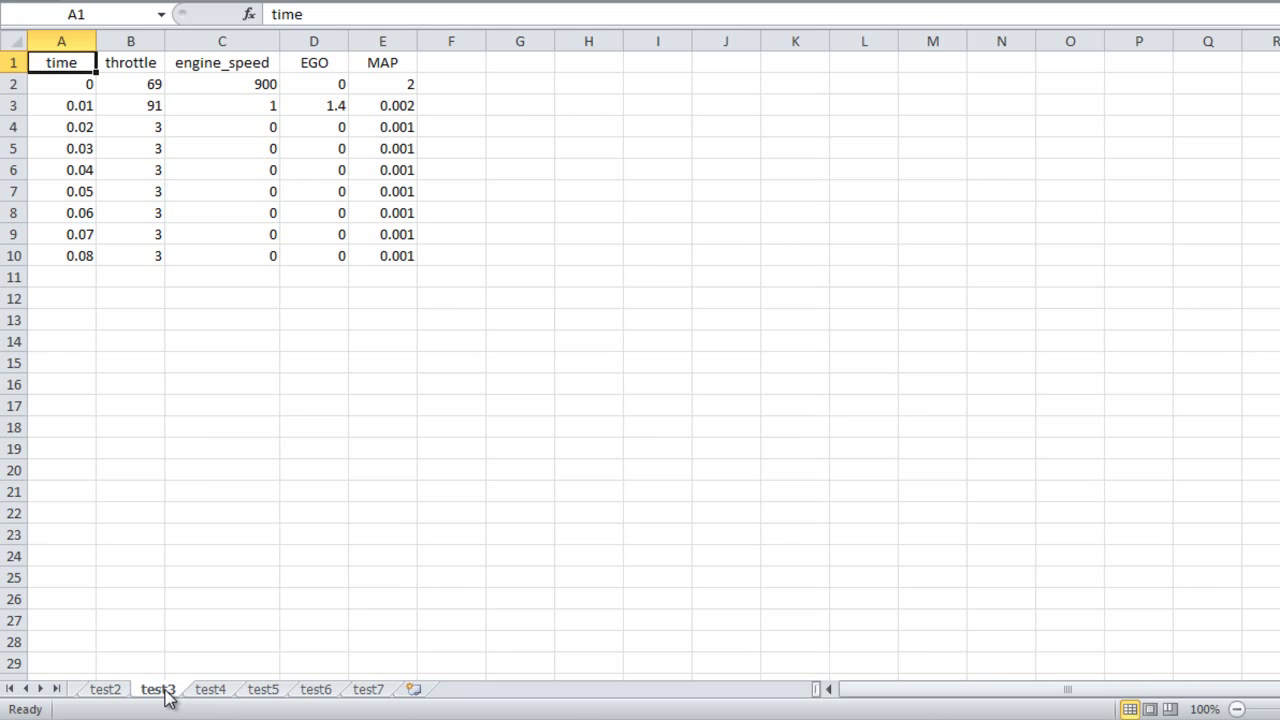
click(209, 693)
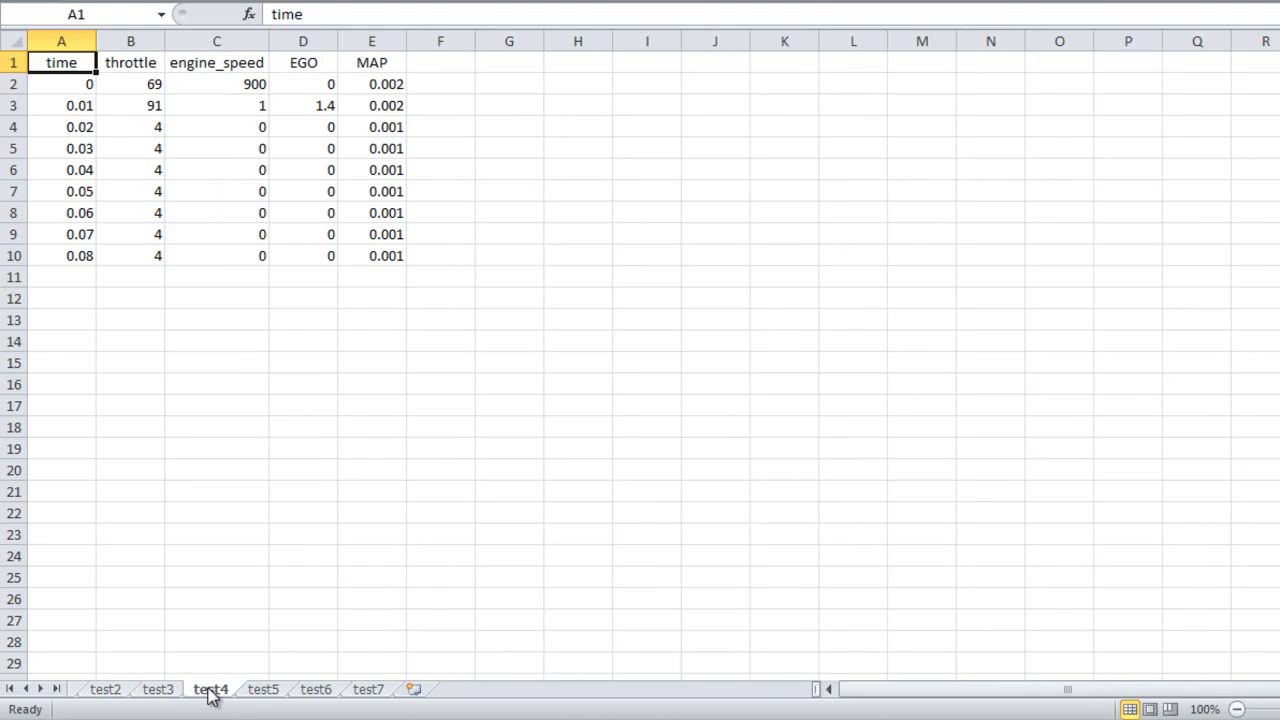
Choose Functional_tests.xls as the file to import into Signal Builder.
click(265, 694)
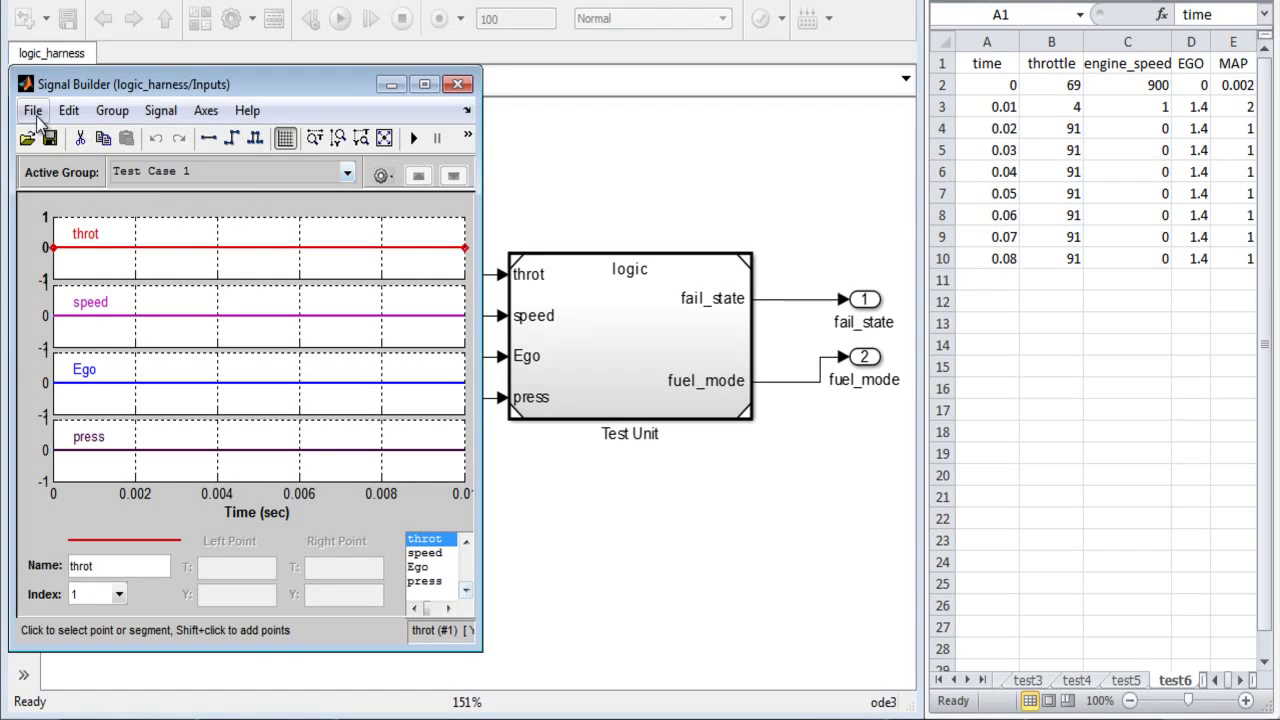
click(33, 110)
click(69, 214)
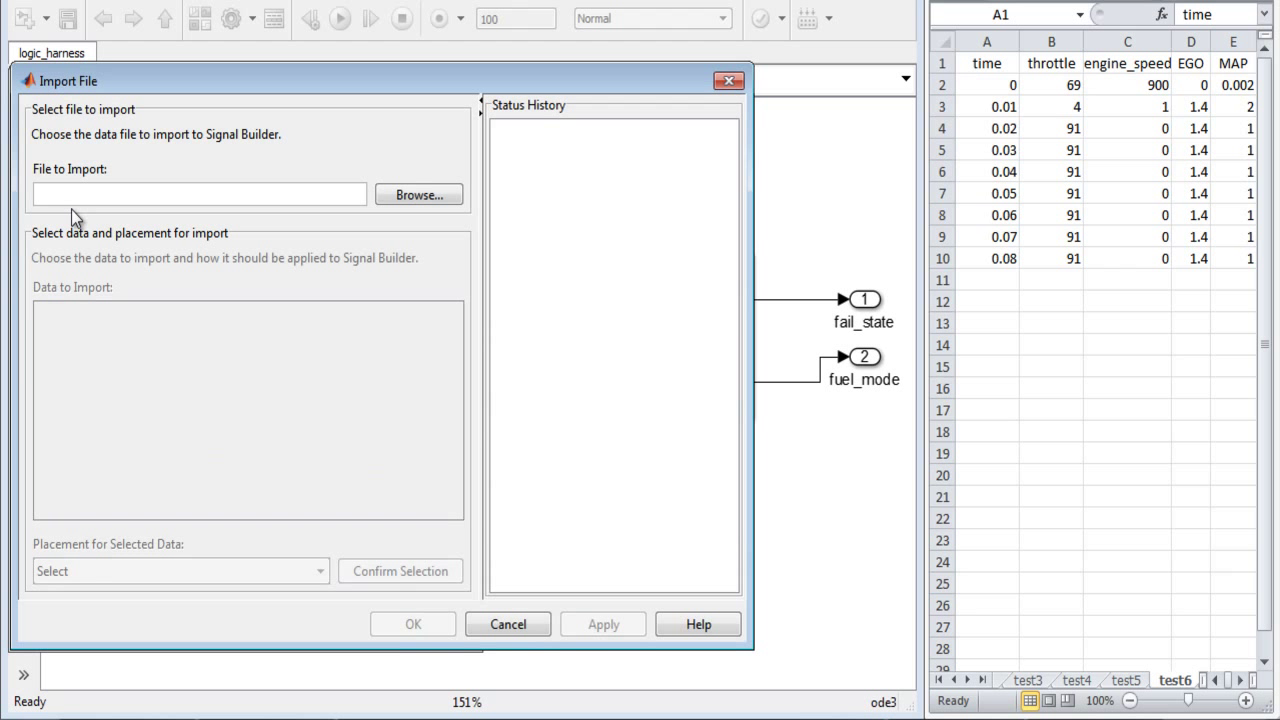
click(415, 195)
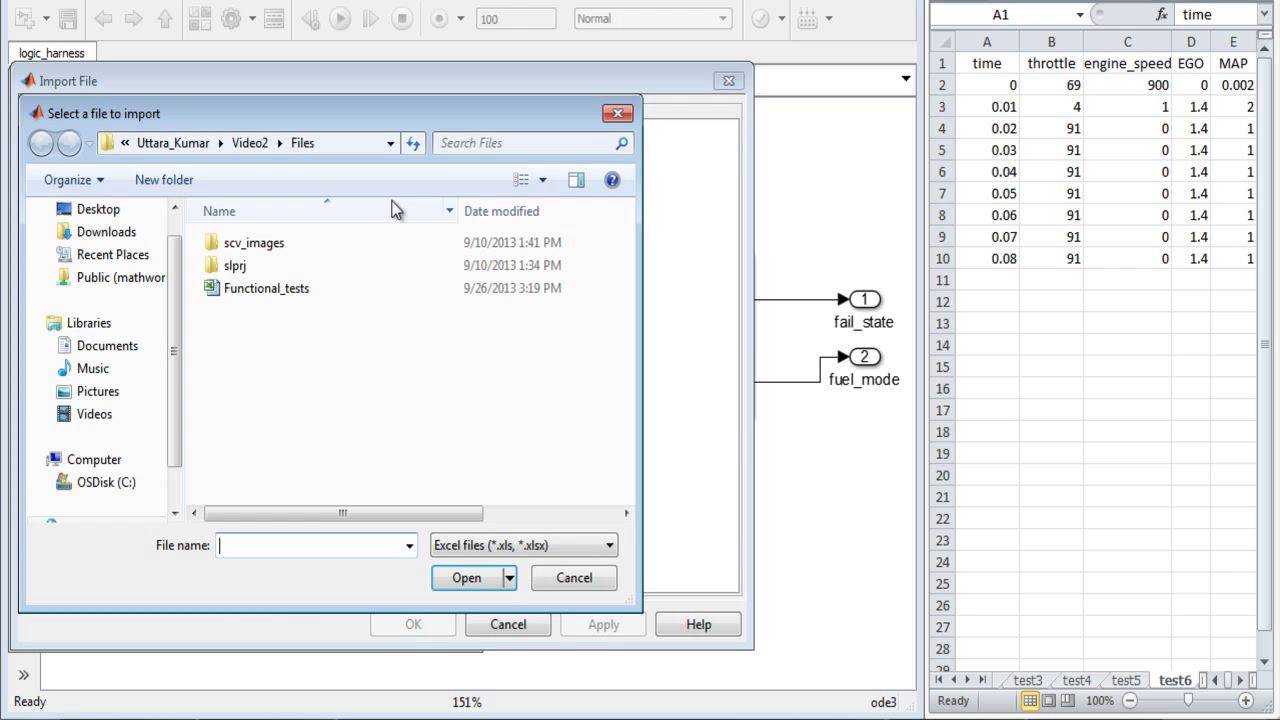
click(277, 290)
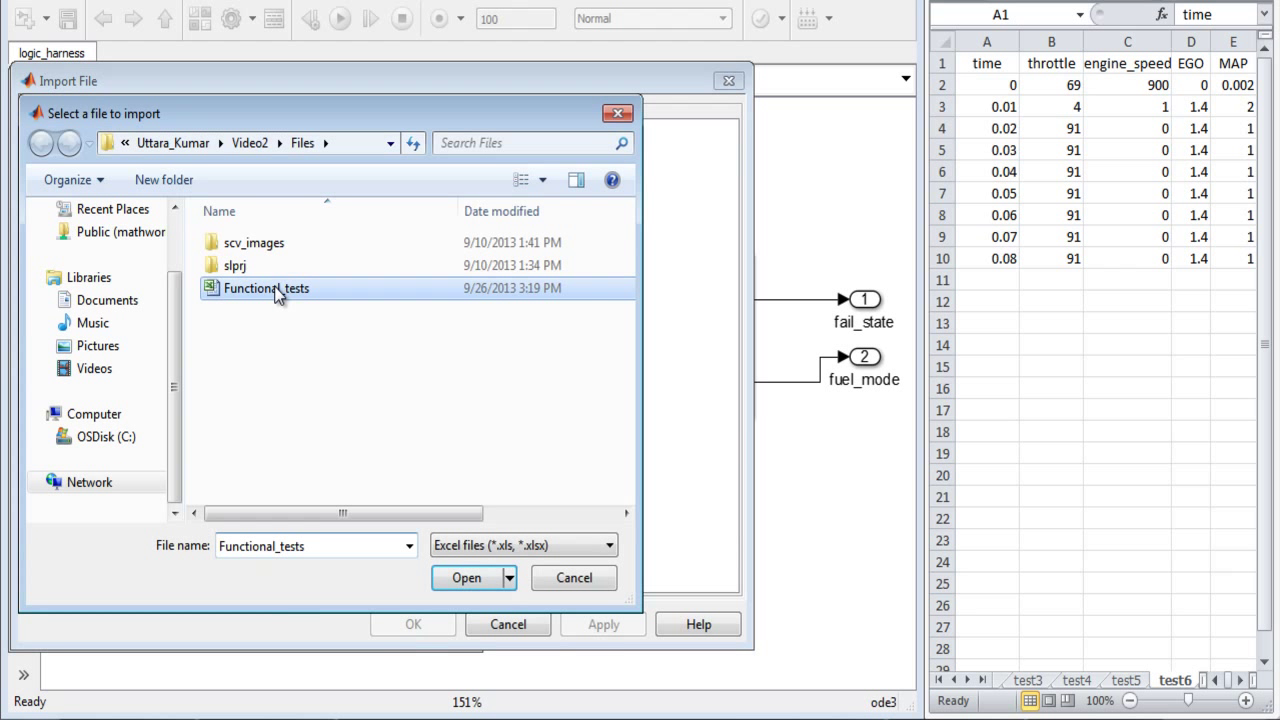
click(470, 579)
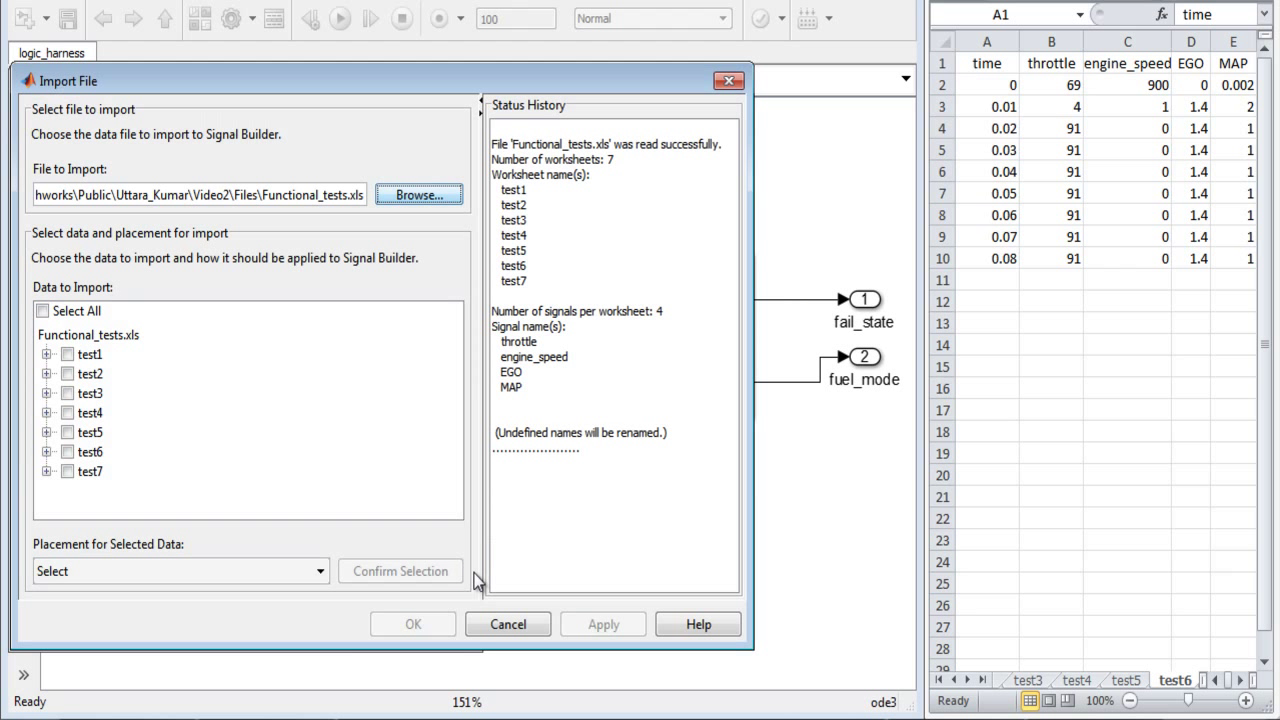
Import all sheets as appended groups test1–test7 and apply the import.
click(43, 311)
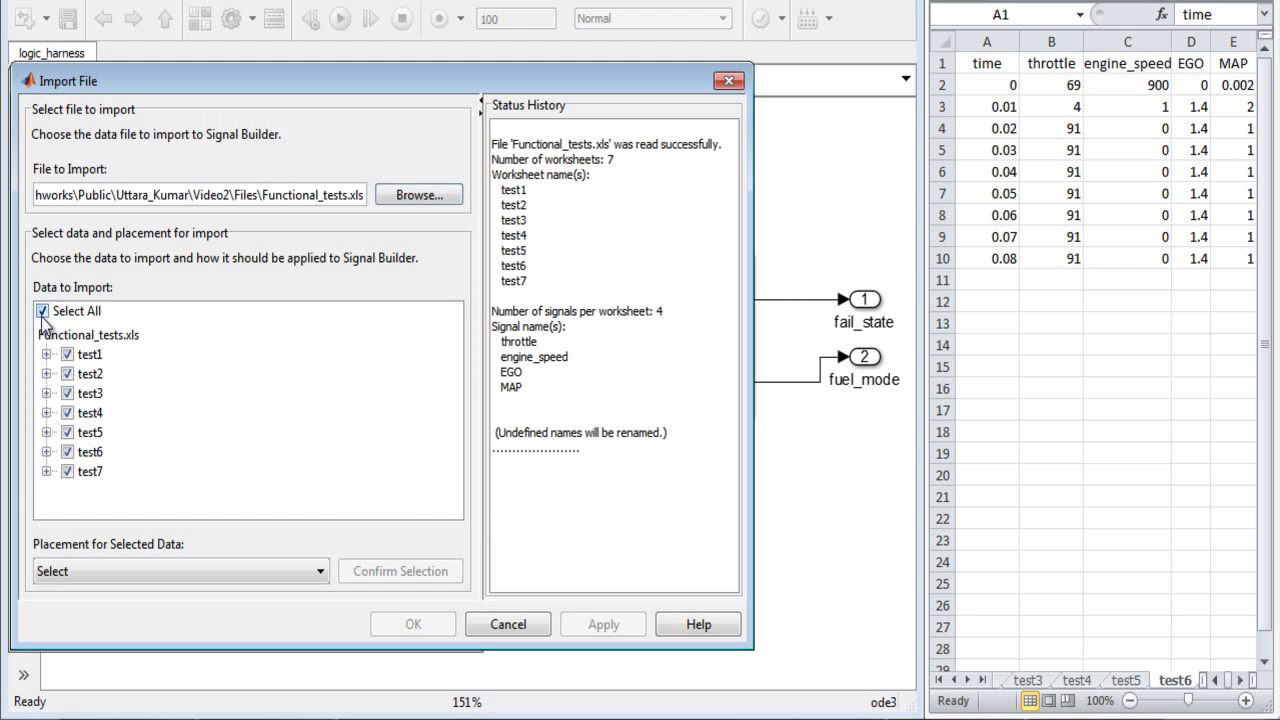
click(297, 576)
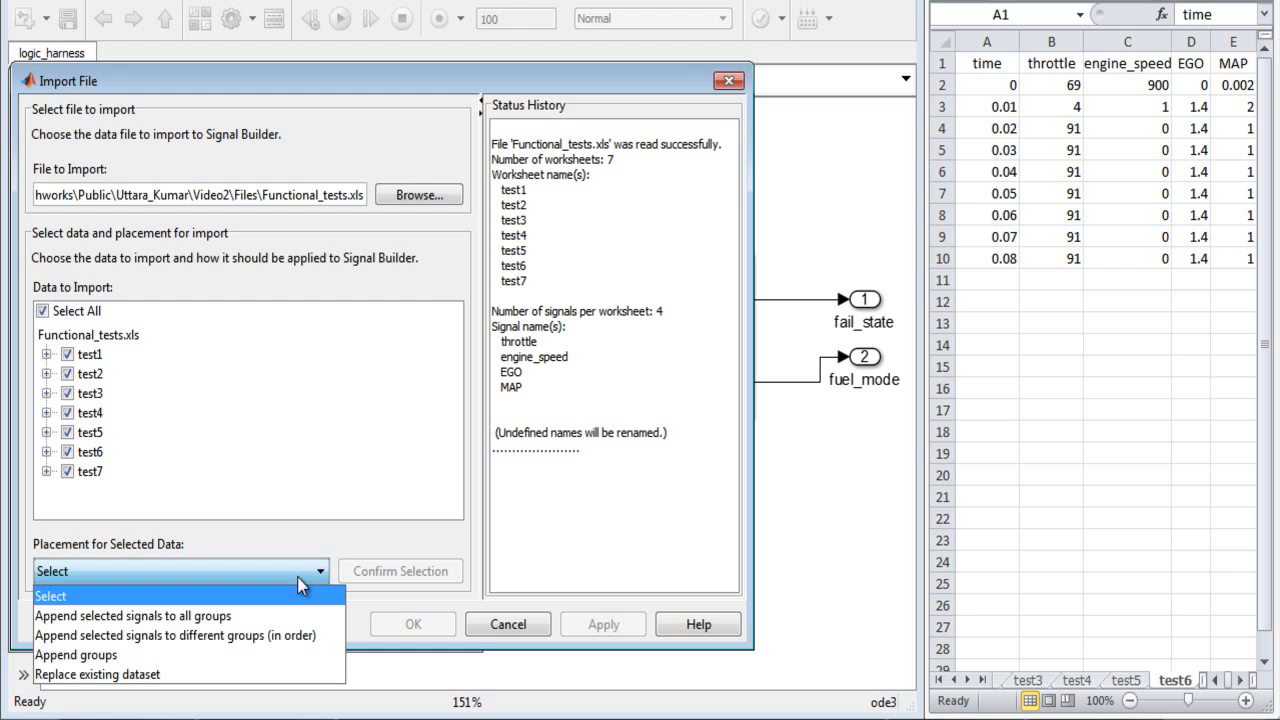
click(279, 654)
click(388, 578)
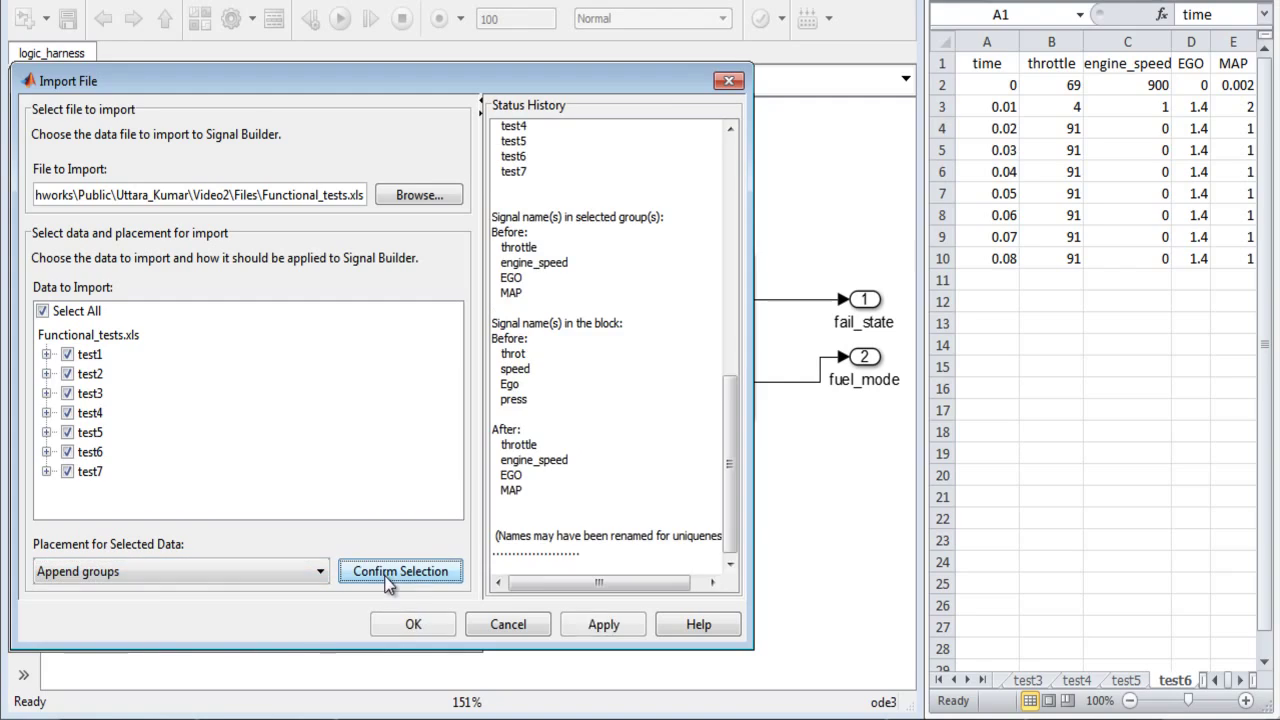
click(604, 624)
click(347, 173)
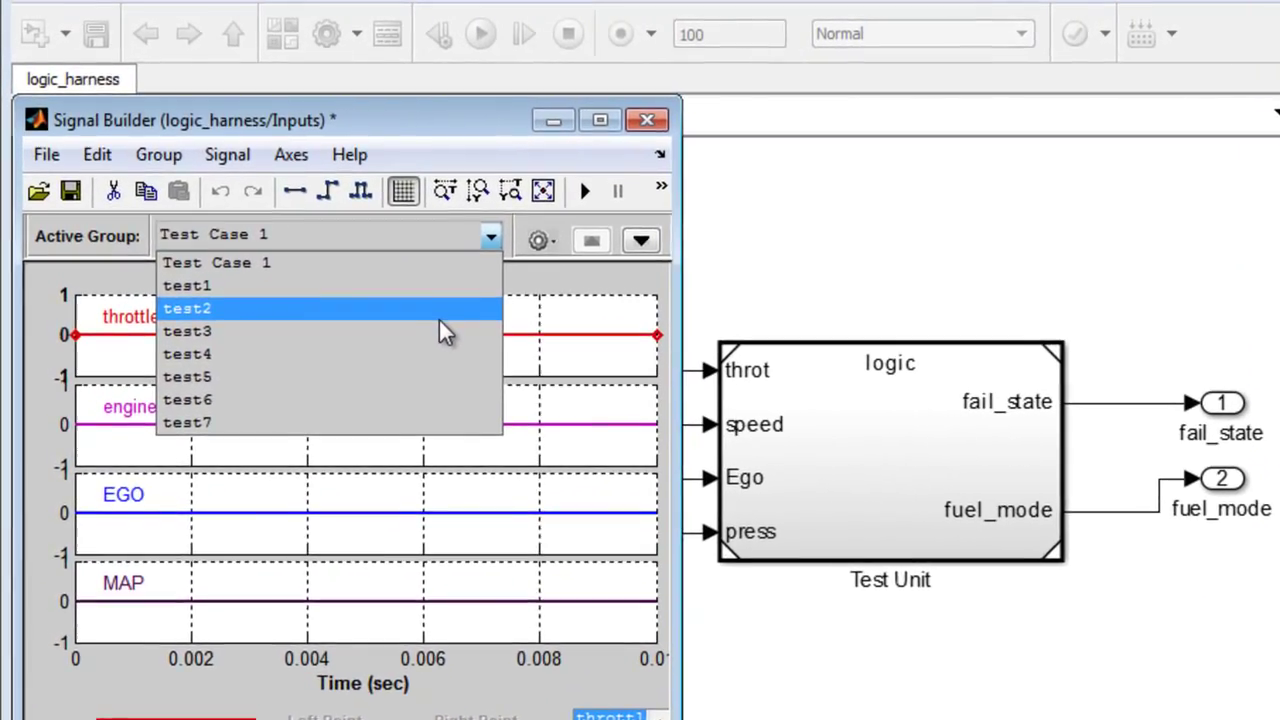
Preview the test2 group, then make test6 the active group.
click(405, 271)
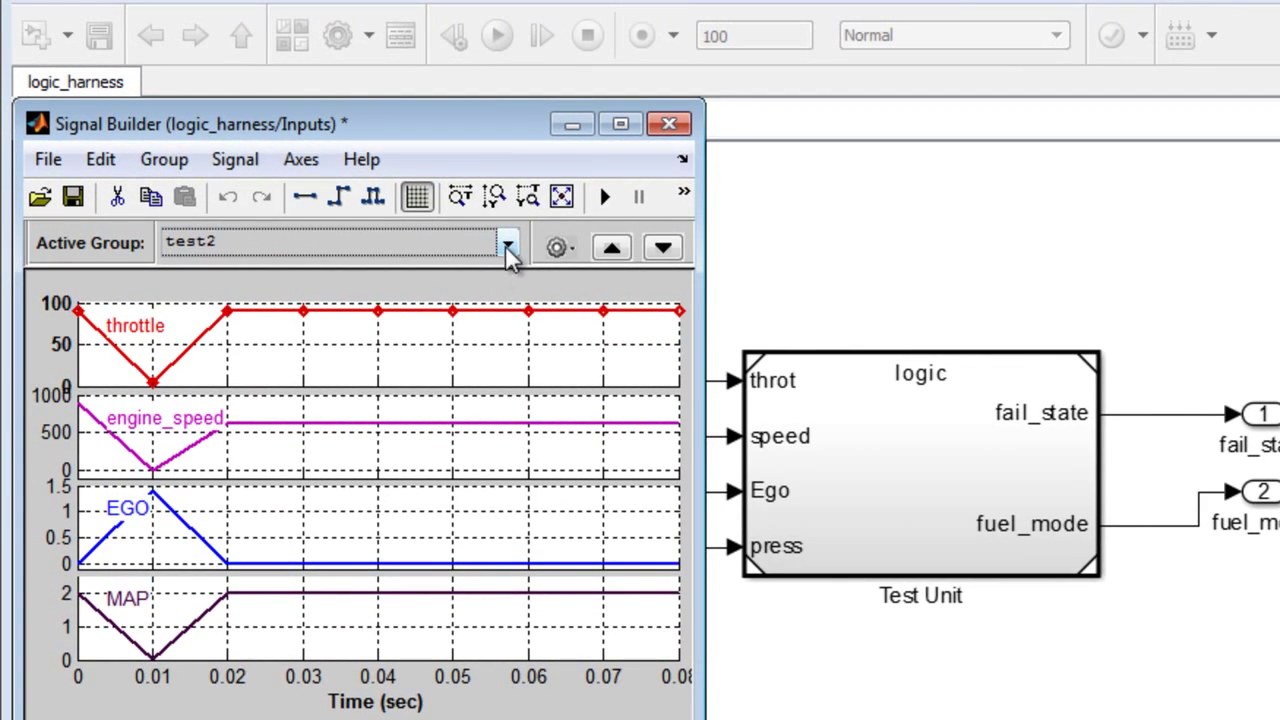
click(507, 245)
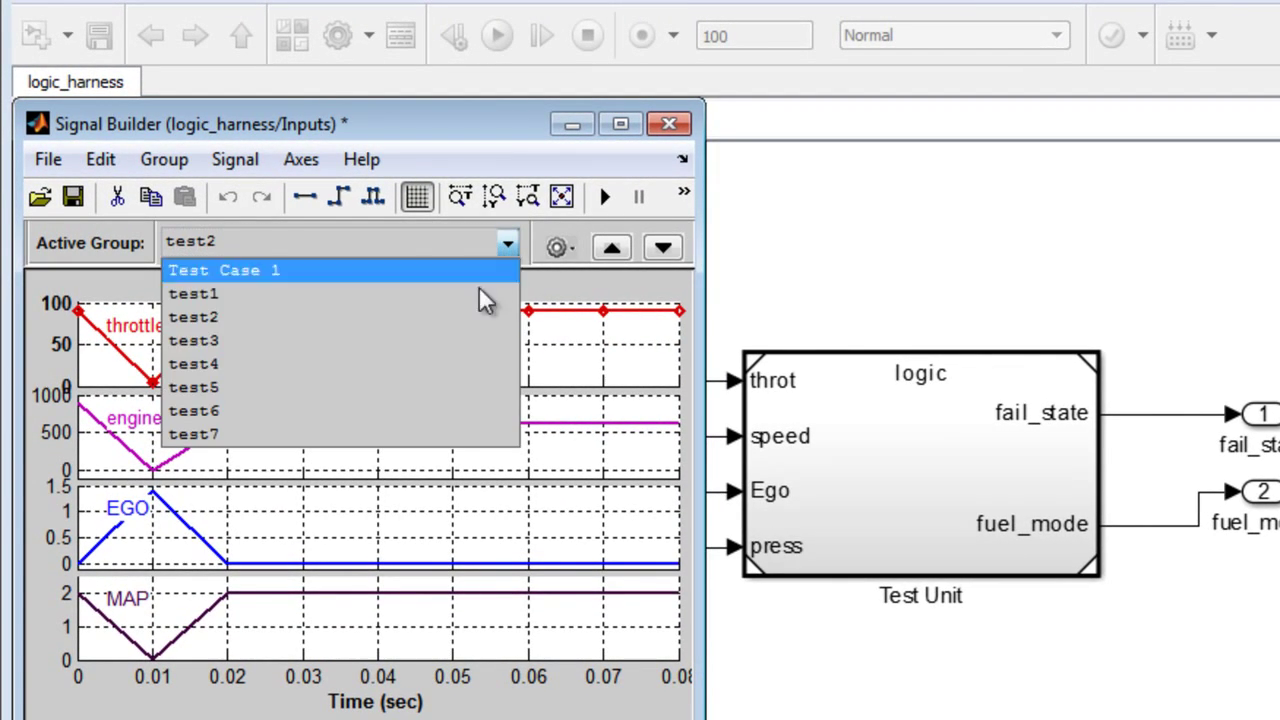
click(439, 410)
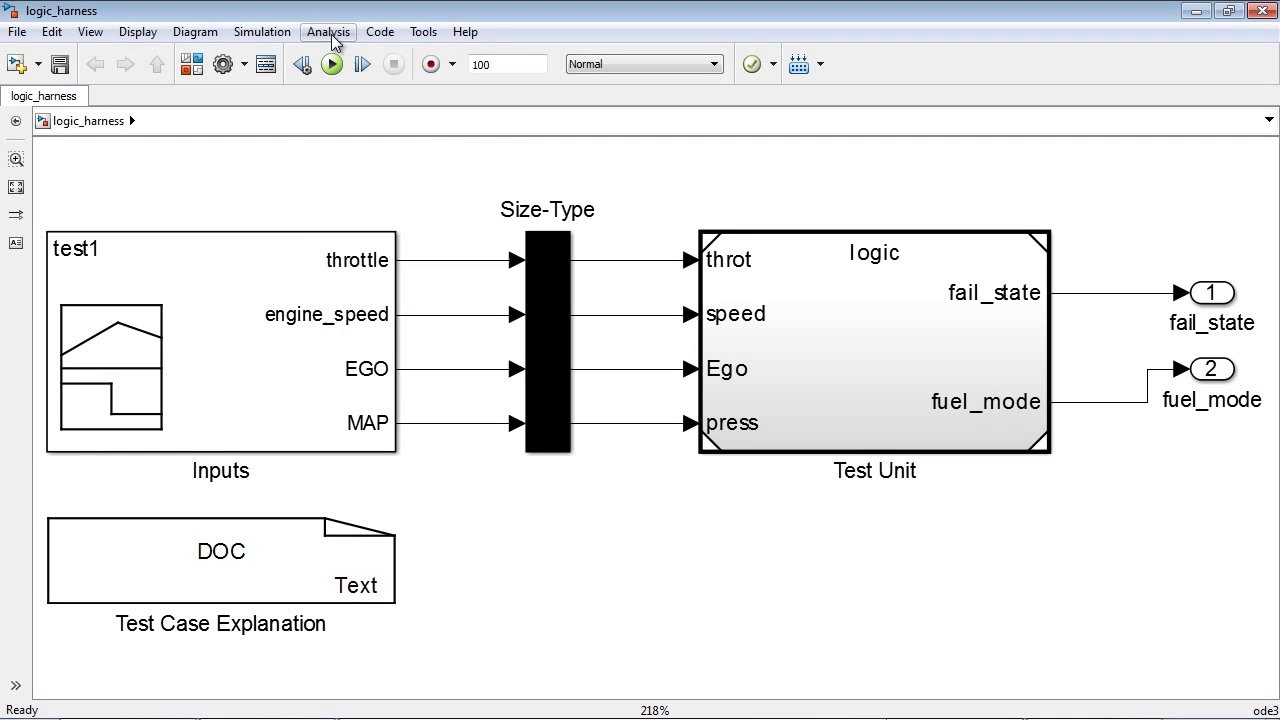
Enable coverage for referenced models with Decision, Condition and MCDC metrics.
click(328, 32)
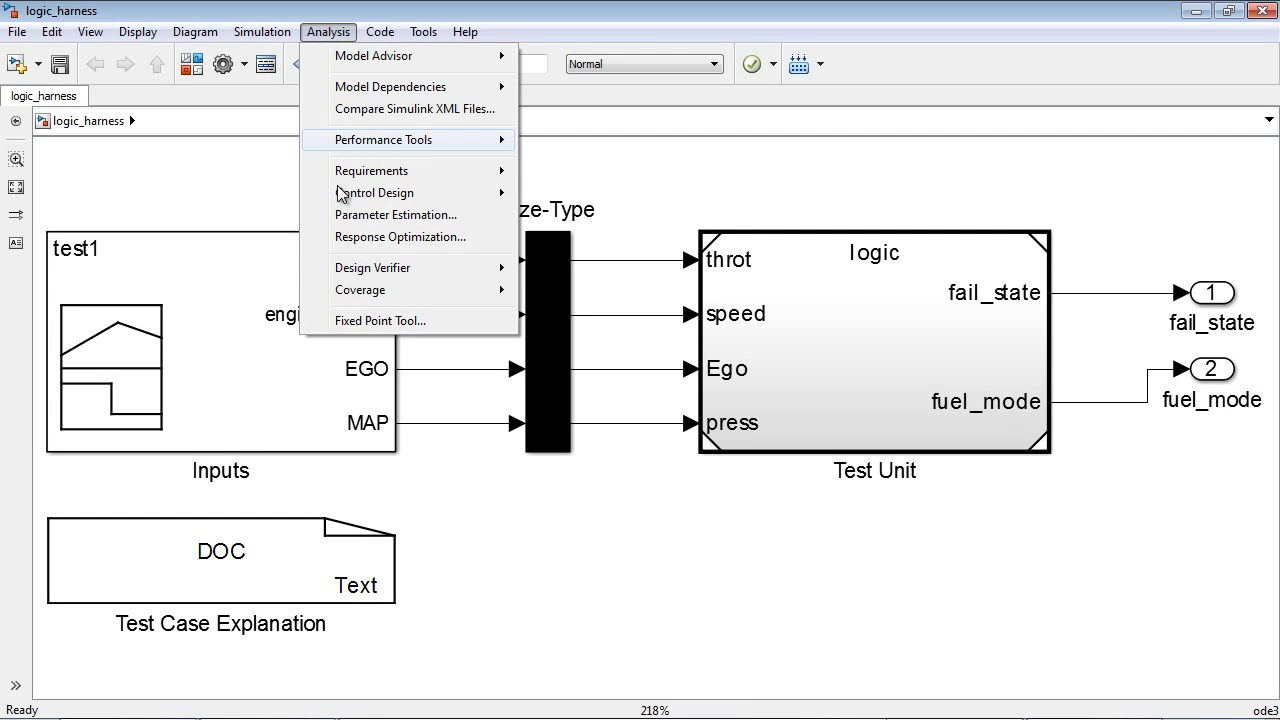
mouse_move(372, 292)
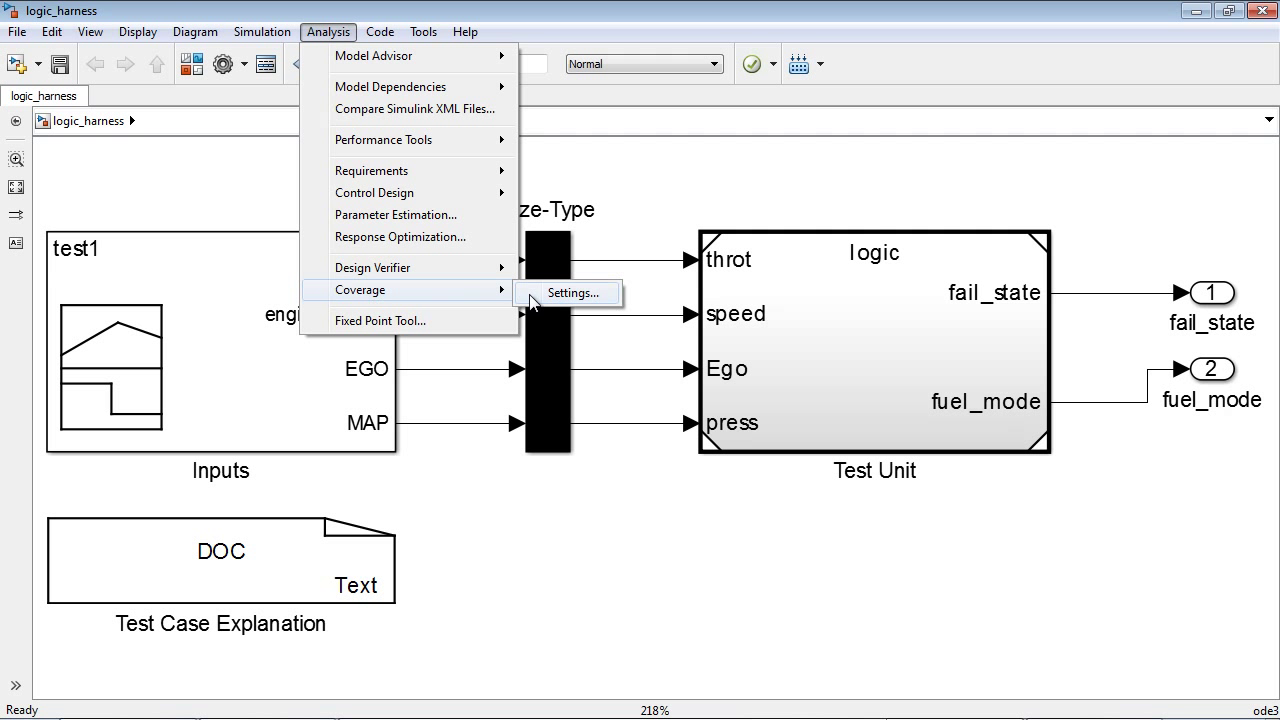
click(540, 292)
click(446, 285)
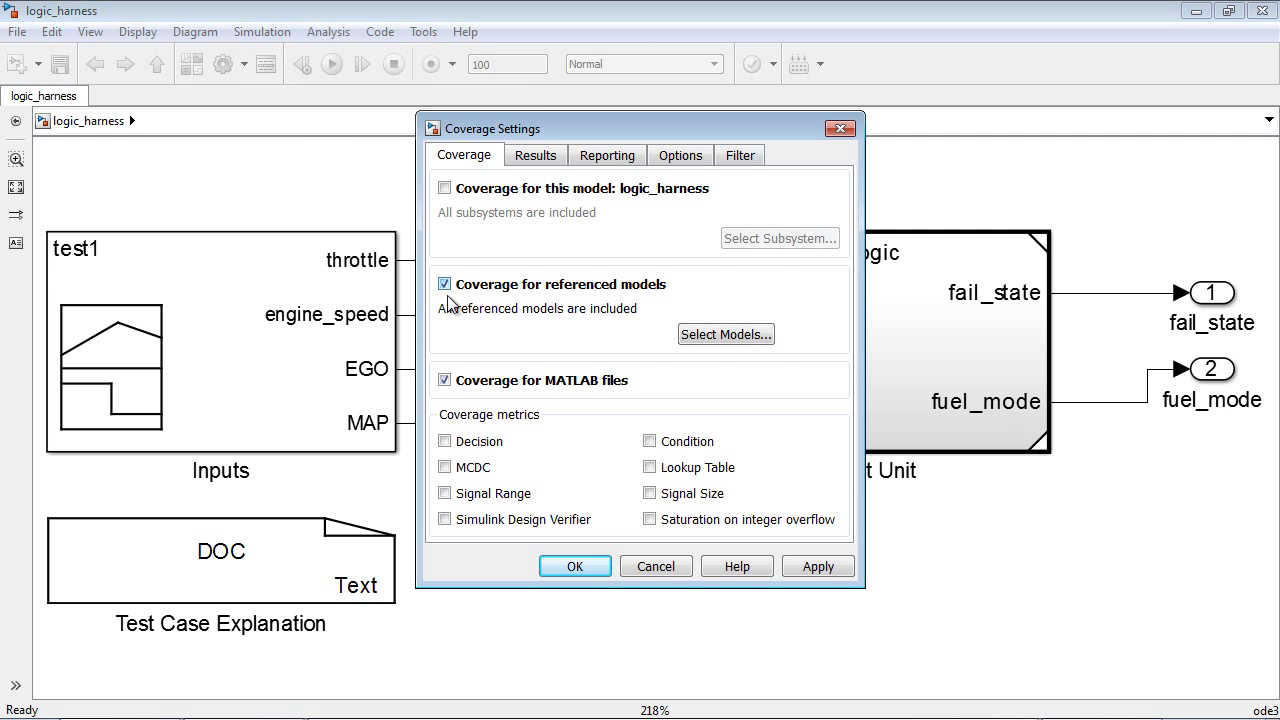
click(444, 442)
click(444, 468)
click(649, 441)
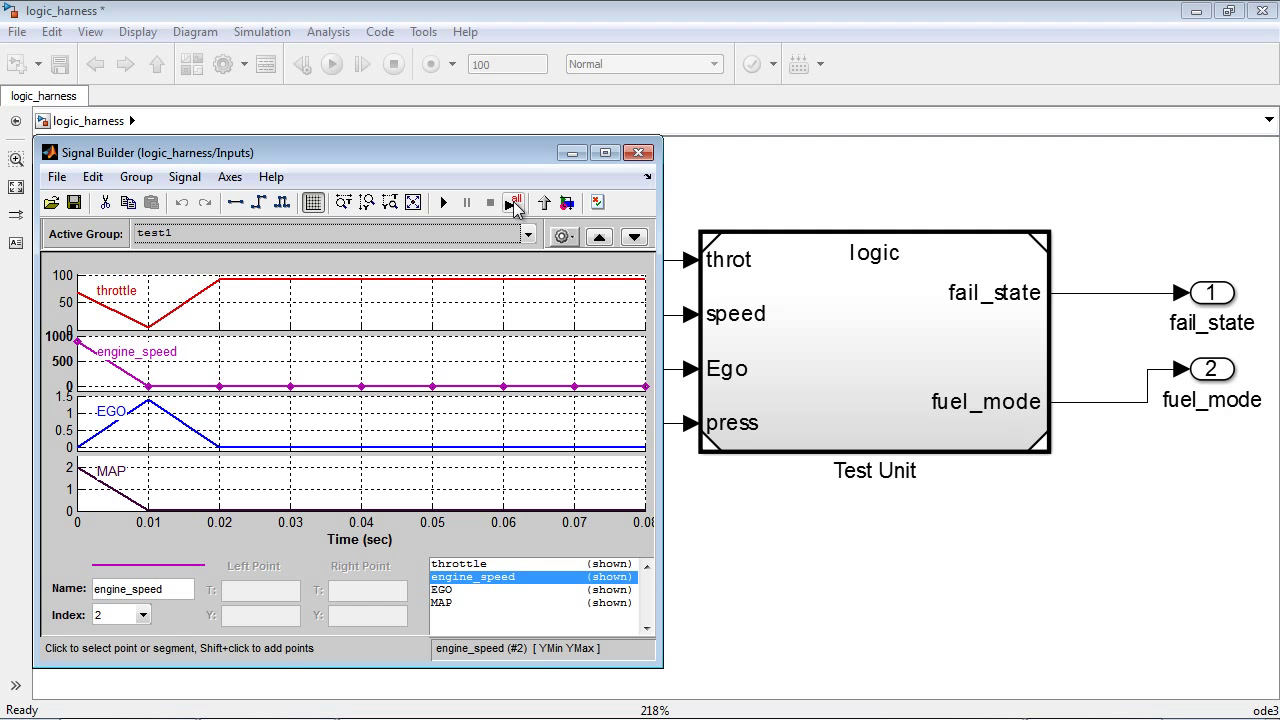
Run all tests with coverage and view the Summary: 78% decision, 83% condition, 75% MCDC.
click(513, 203)
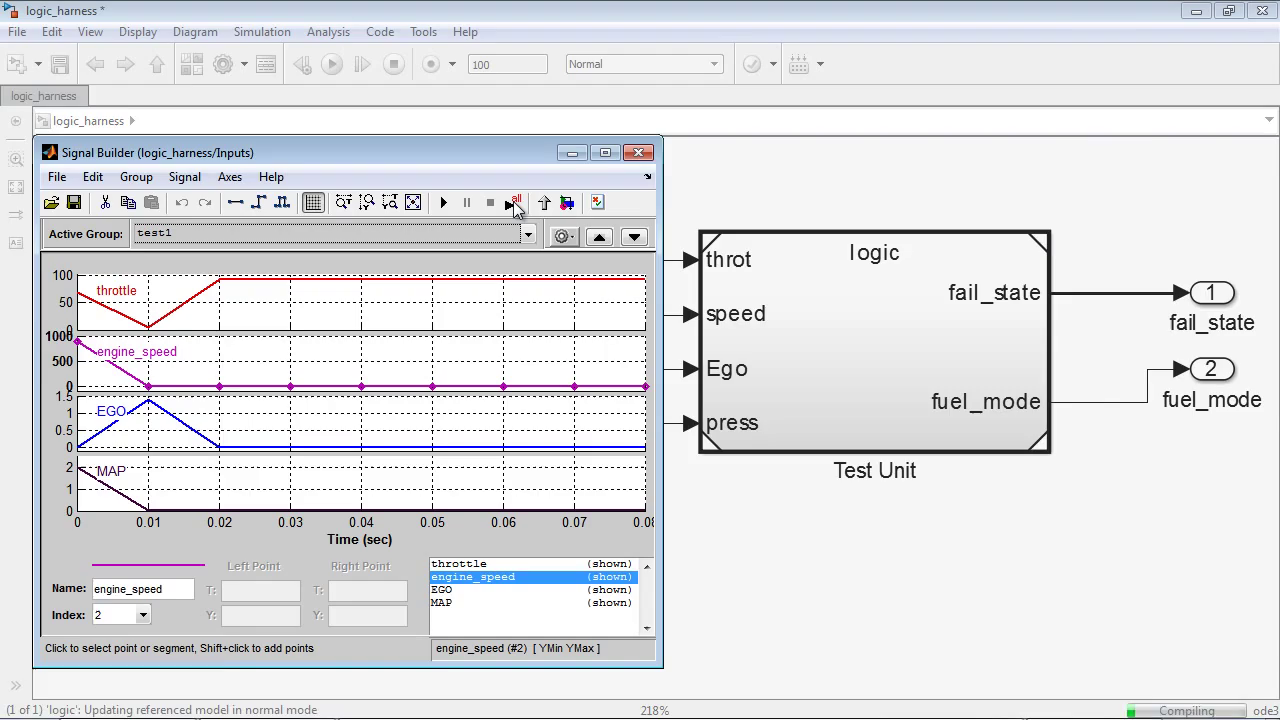
scroll(660, 394, down, 10)
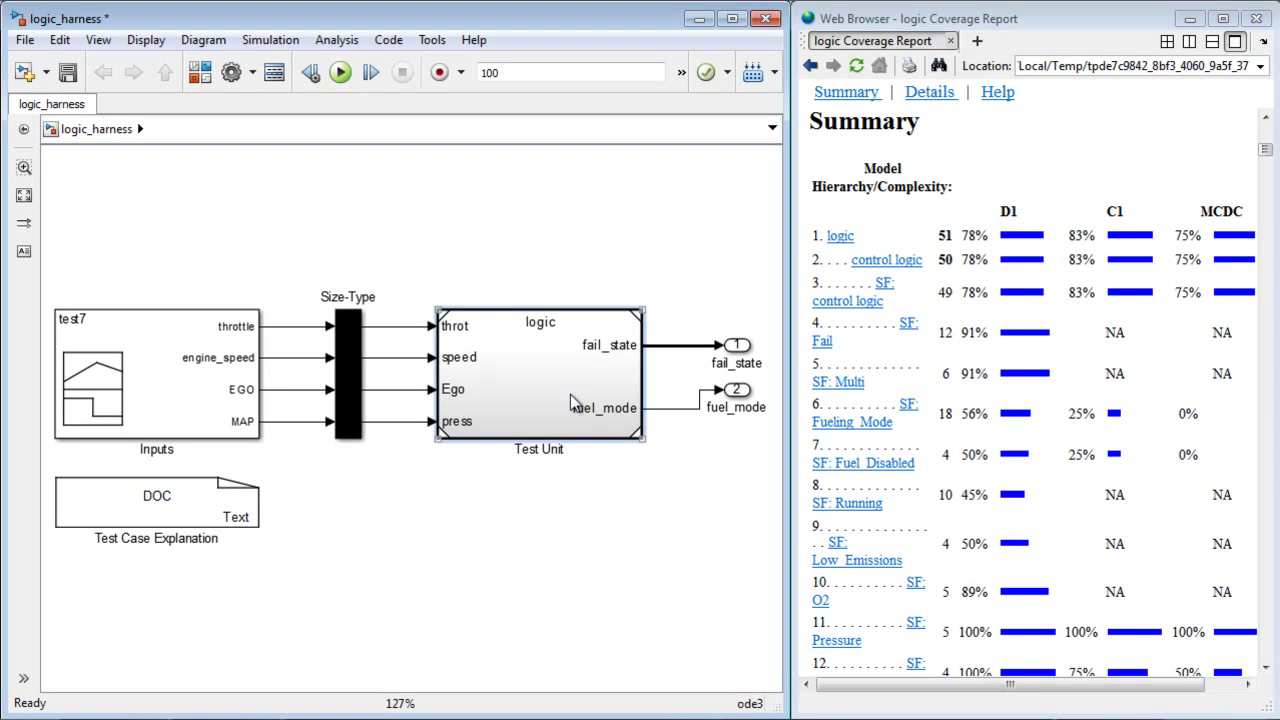
Open the logic Test Unit and its control logic Stateflow chart.
double_click(573, 401)
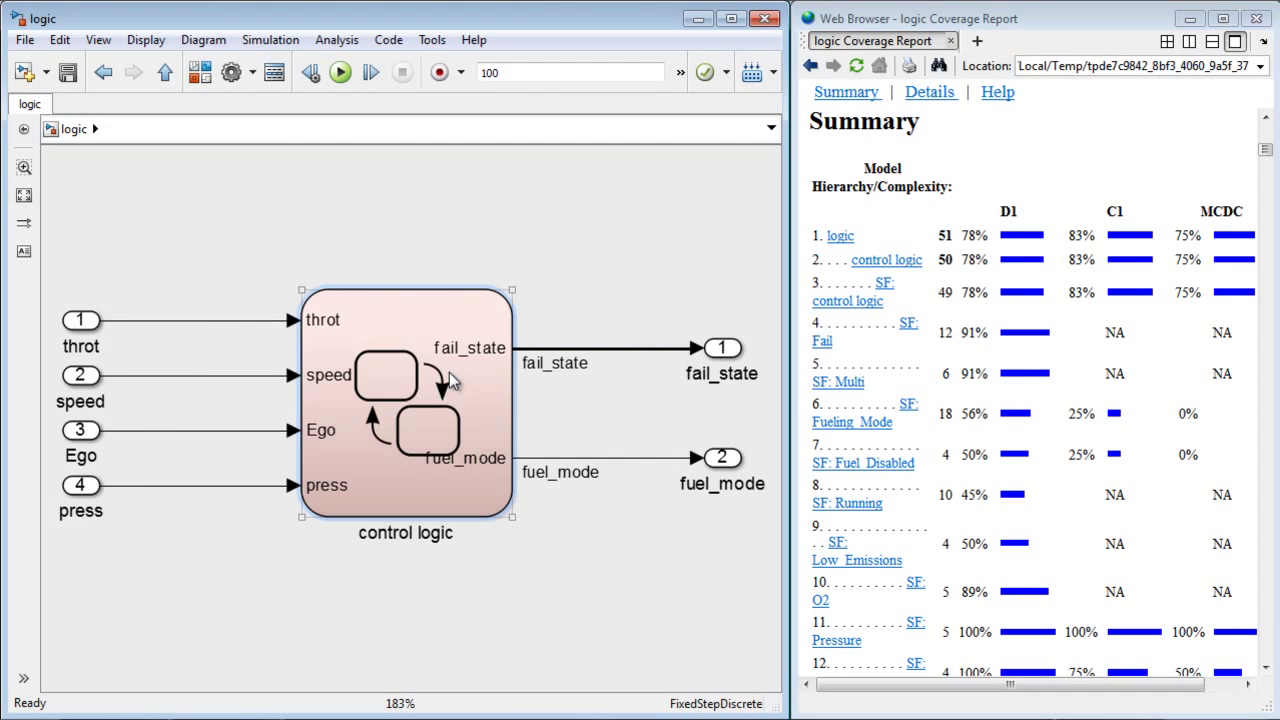
double_click(449, 372)
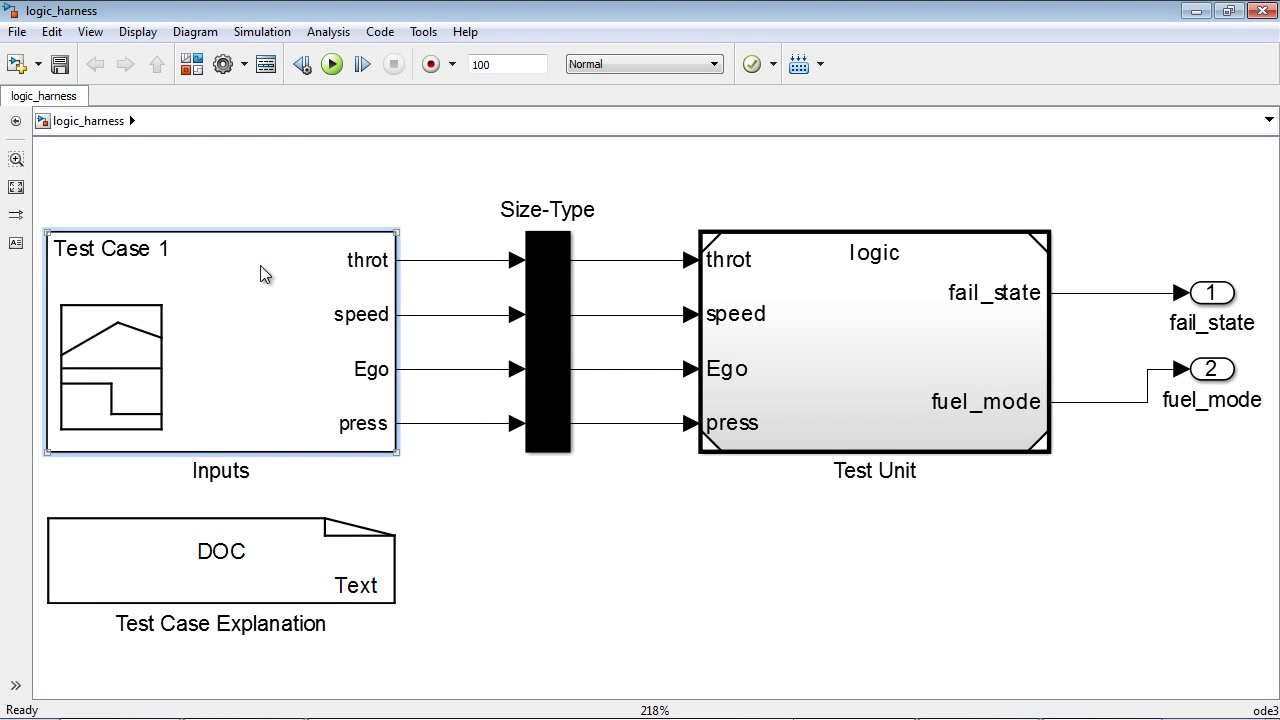
In the Inputs signals, drag test7's throttle to about 25 at 0.04 s and 54 at 0.06 s.
double_click(260, 265)
drag(364, 280, 366, 316)
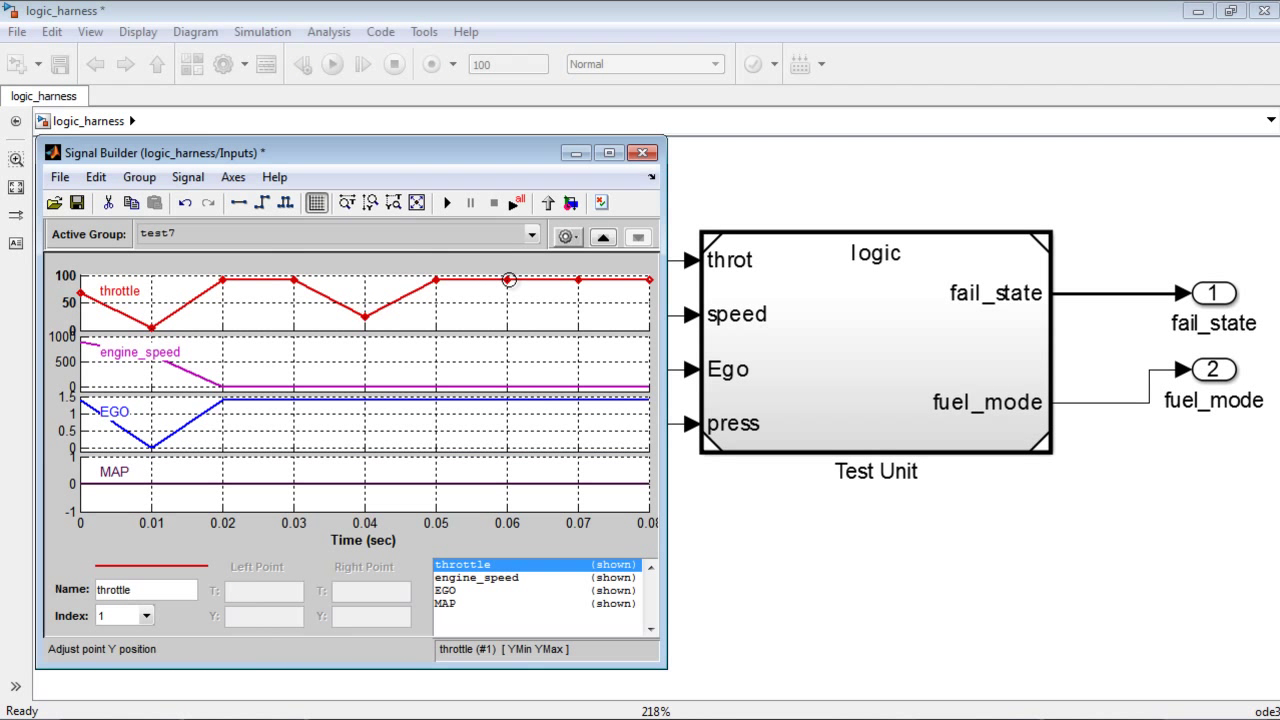
drag(508, 280, 546, 301)
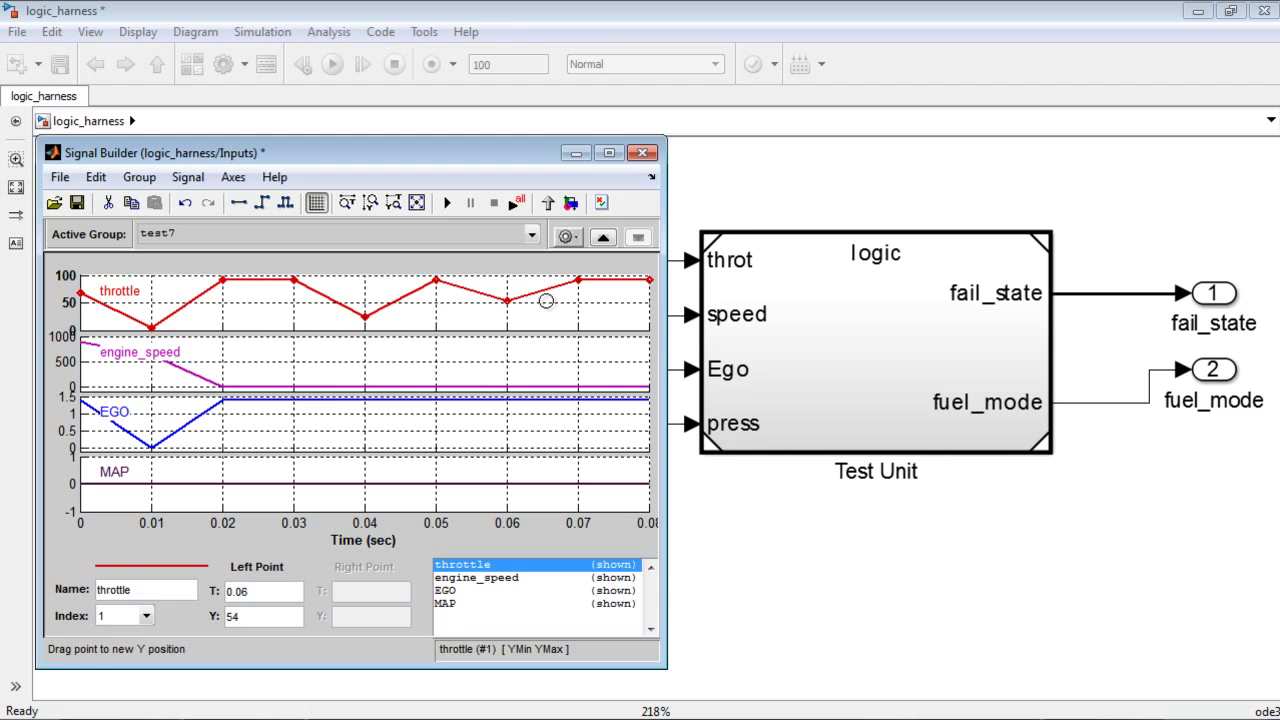
click(546, 301)
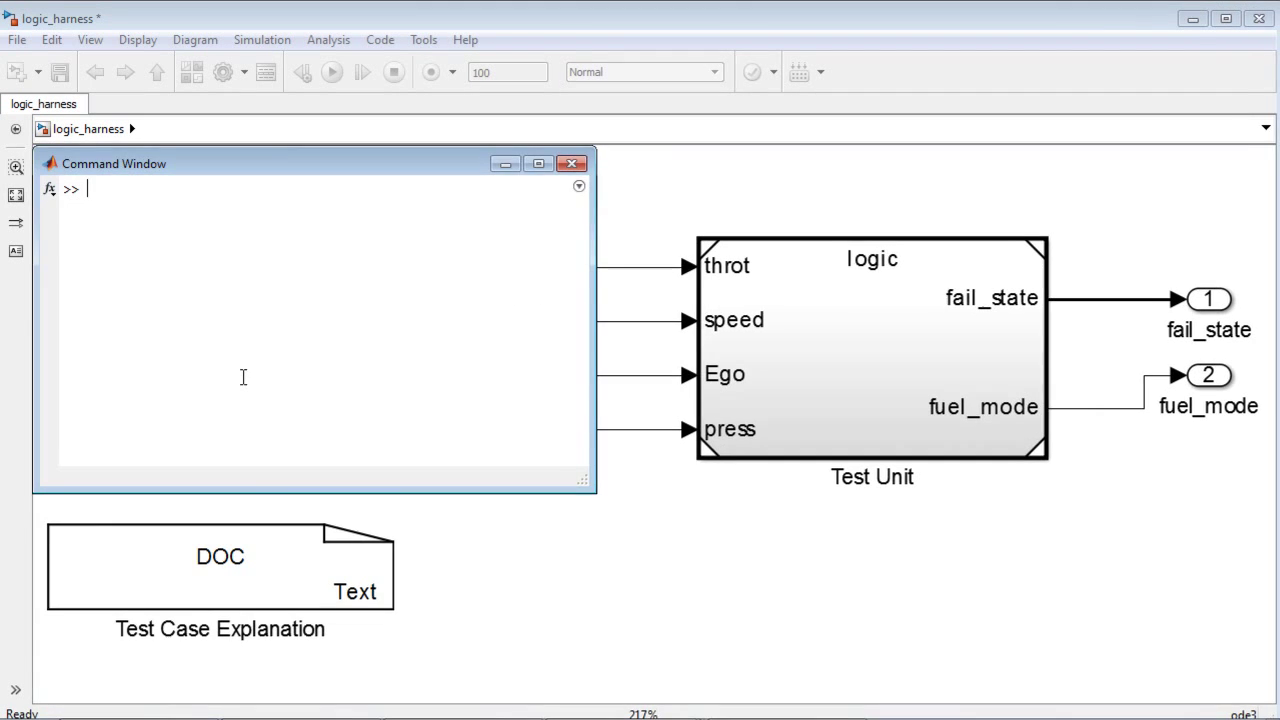
Run loggedSignals = sldvlogsignals('logic_harness'), then save loggedSignals to existingTestCases.mat.
text(ogge)
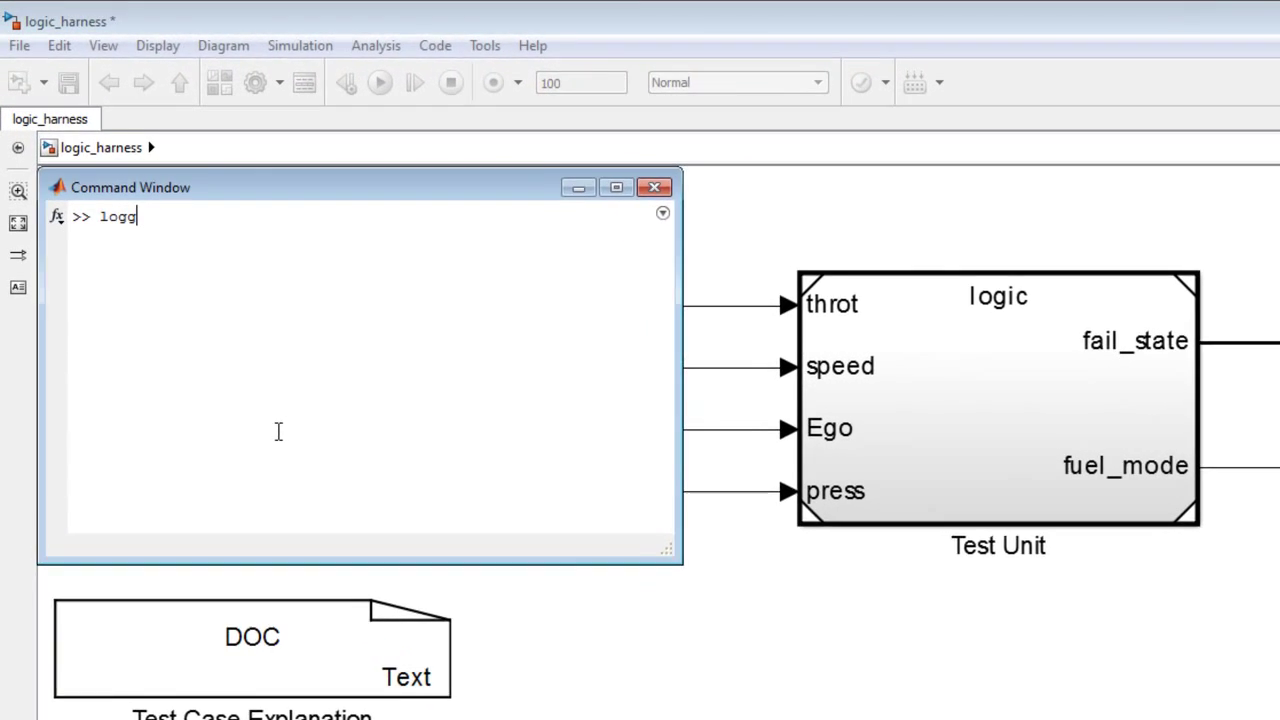
text(dSign)
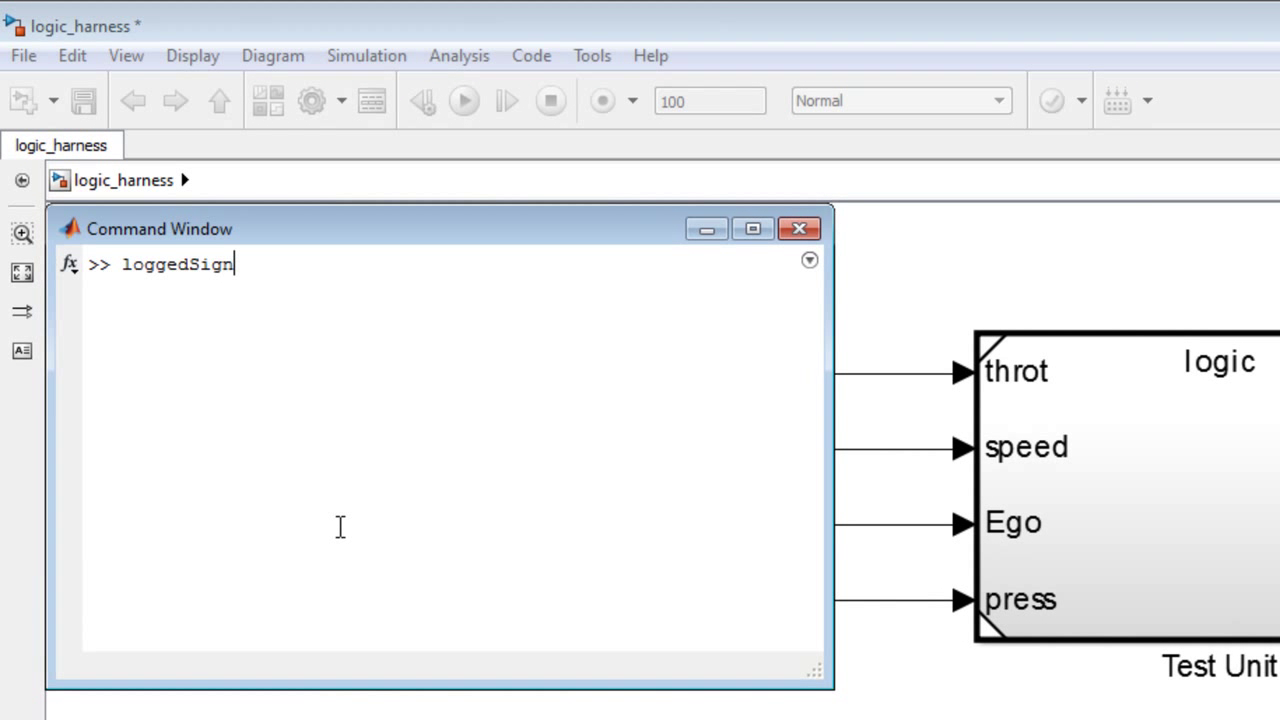
text(als = sldvlog)
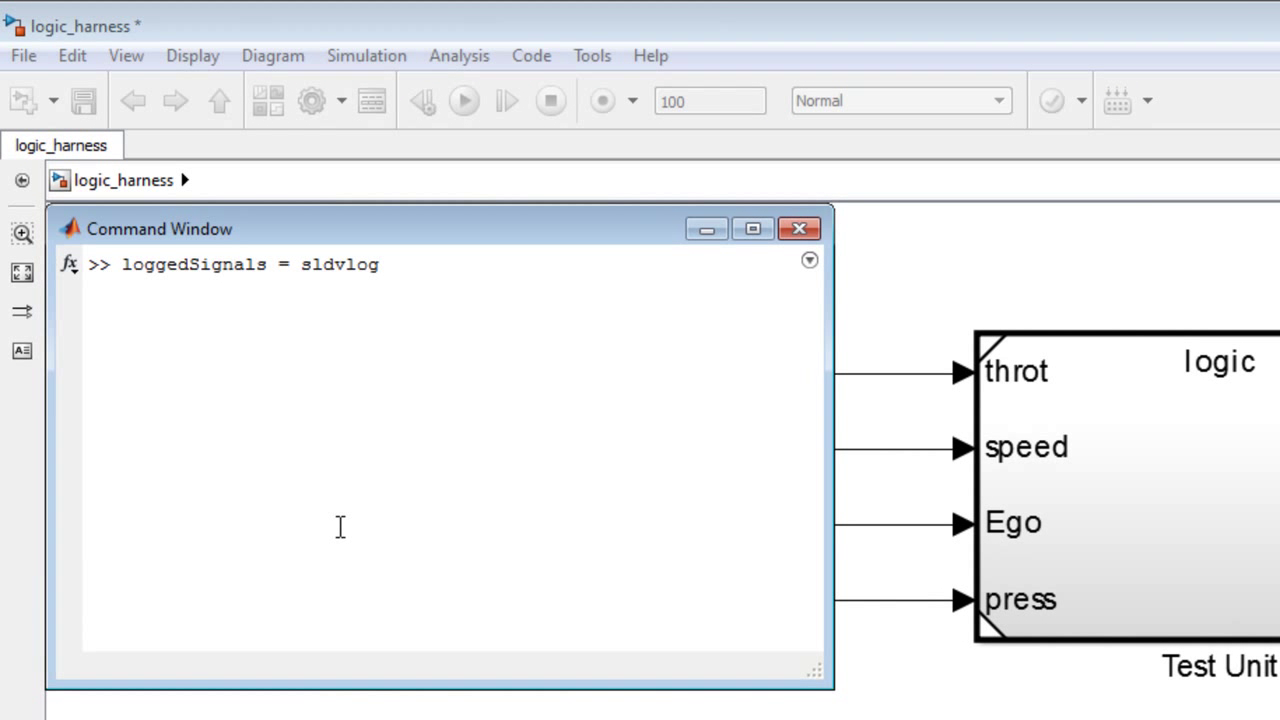
text(signals)
text(('logic_harness'))
key(Return)
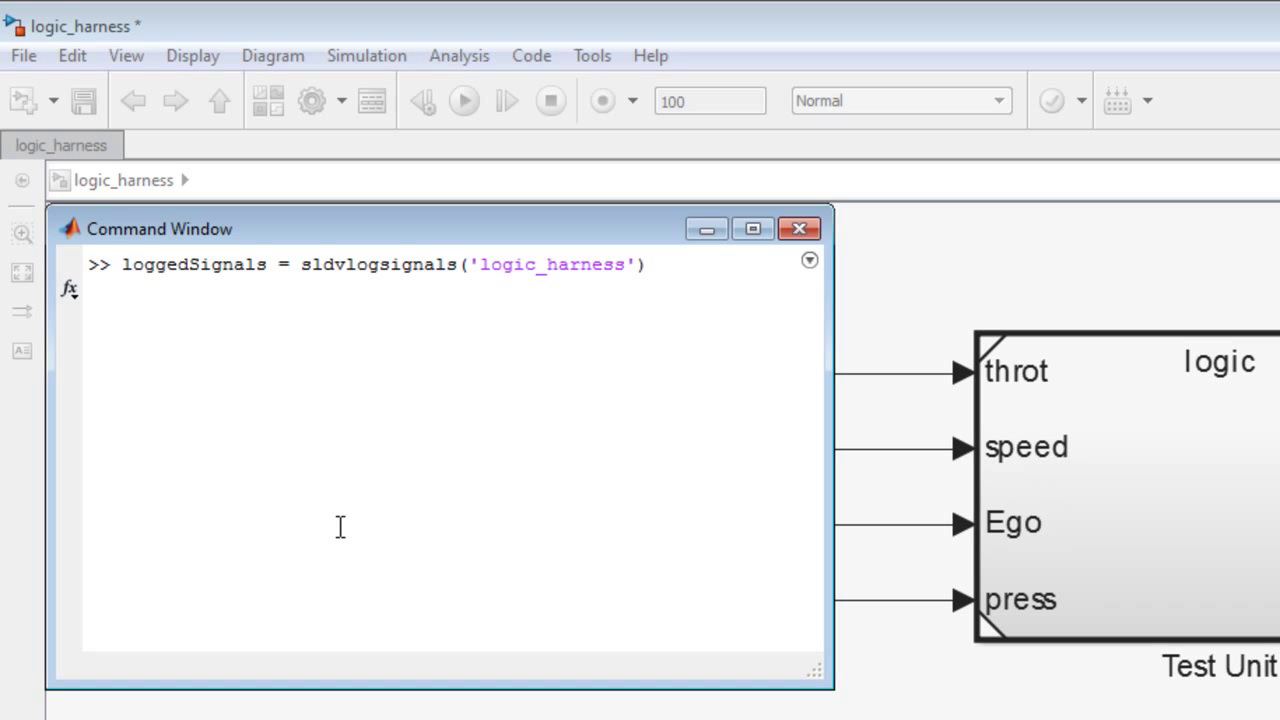
text(save exi)
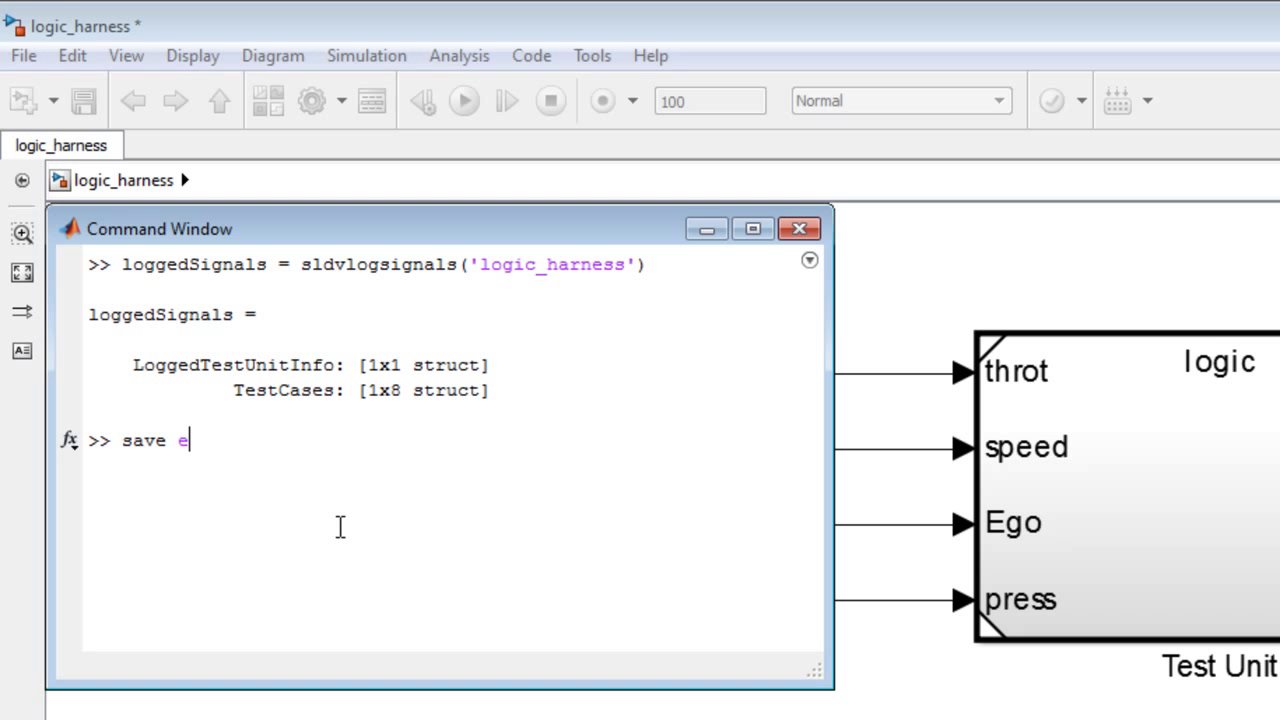
text(stingTestCases.mat loggedSignals)
key(Return)
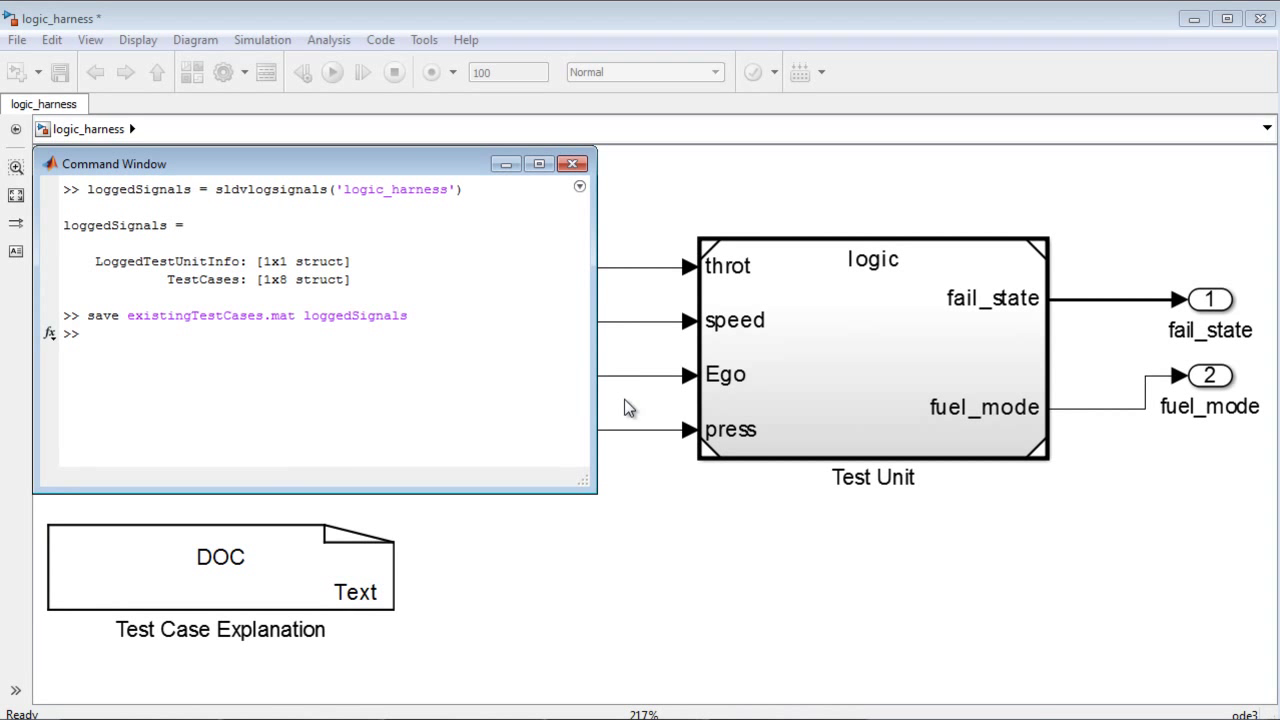
Open the referenced logic model from the Test Unit block and reach the Analysis > Design Verifier menu.
double_click(774, 358)
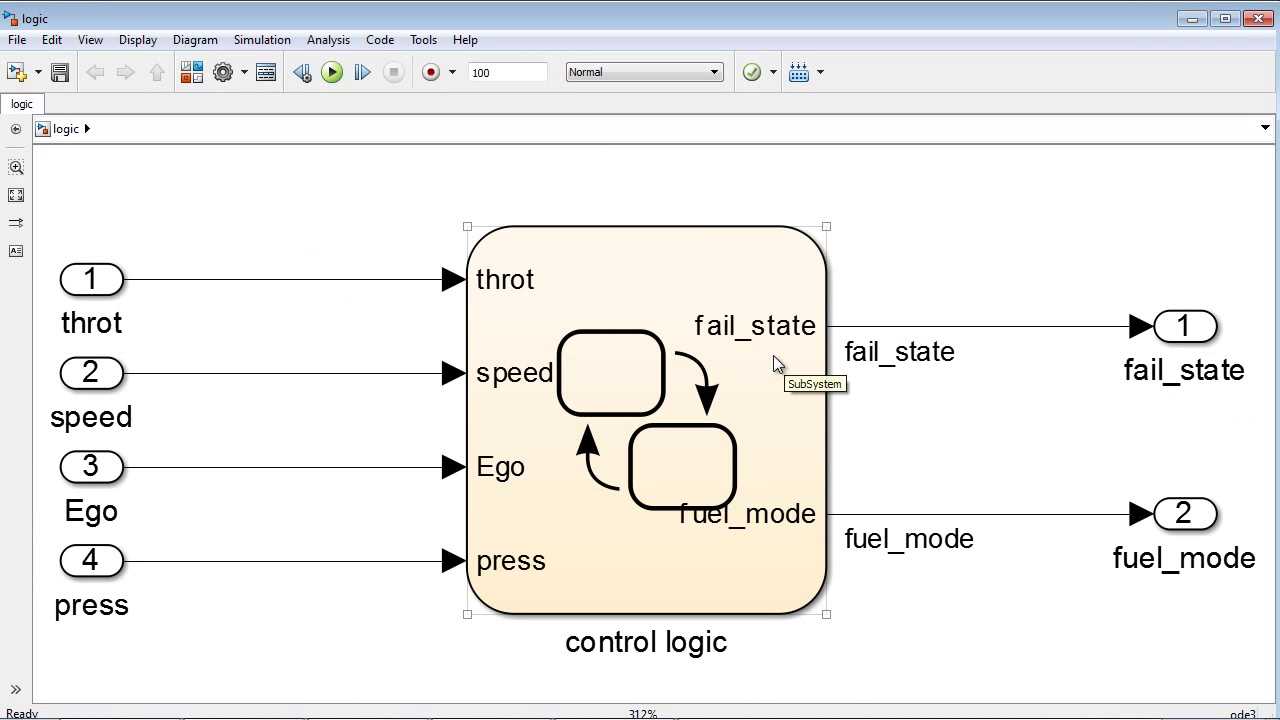
click(322, 42)
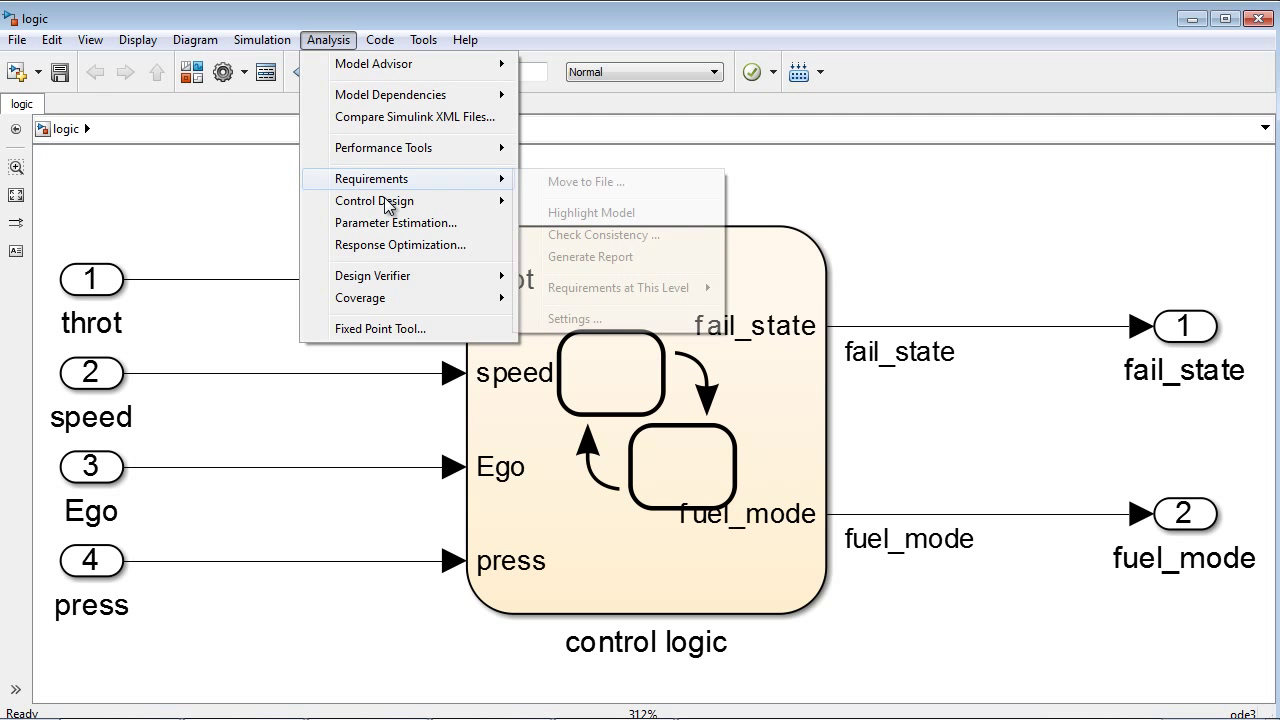
mouse_move(407, 285)
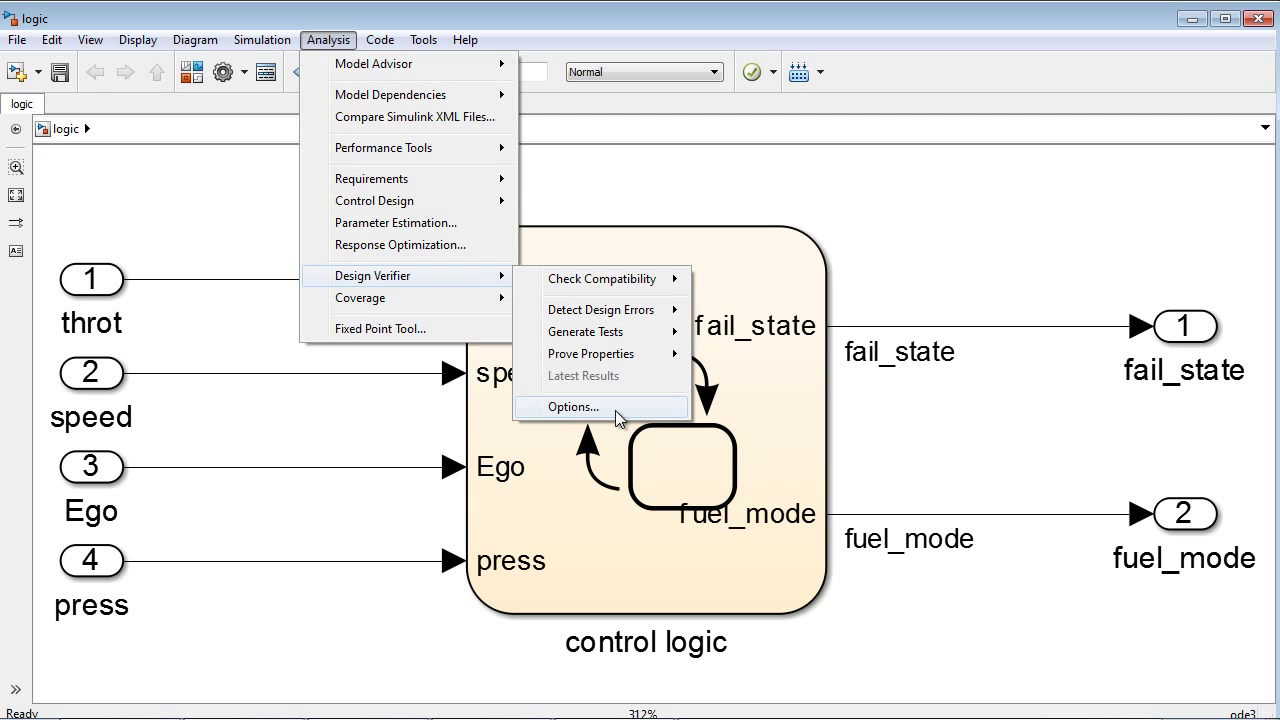
Enable Extend existing test cases with data file existingTestCases.mat and Ignore objectives satisfied, then apply.
click(574, 407)
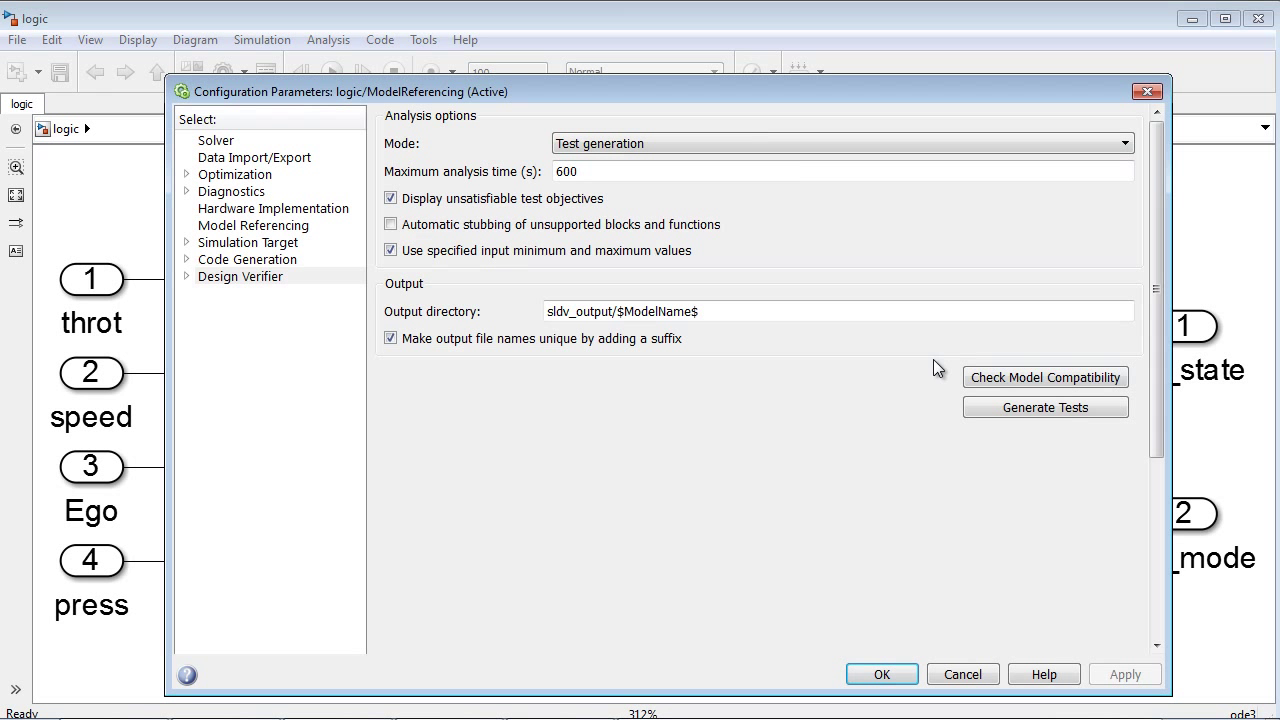
click(186, 276)
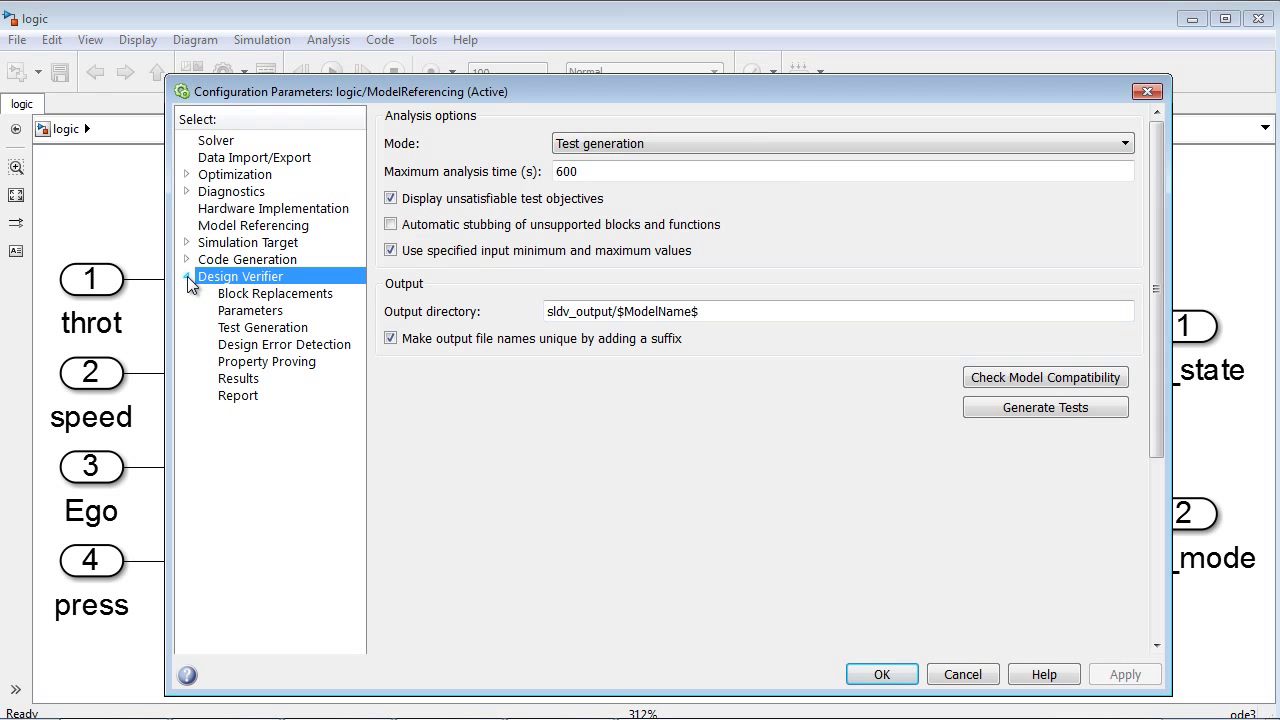
click(266, 330)
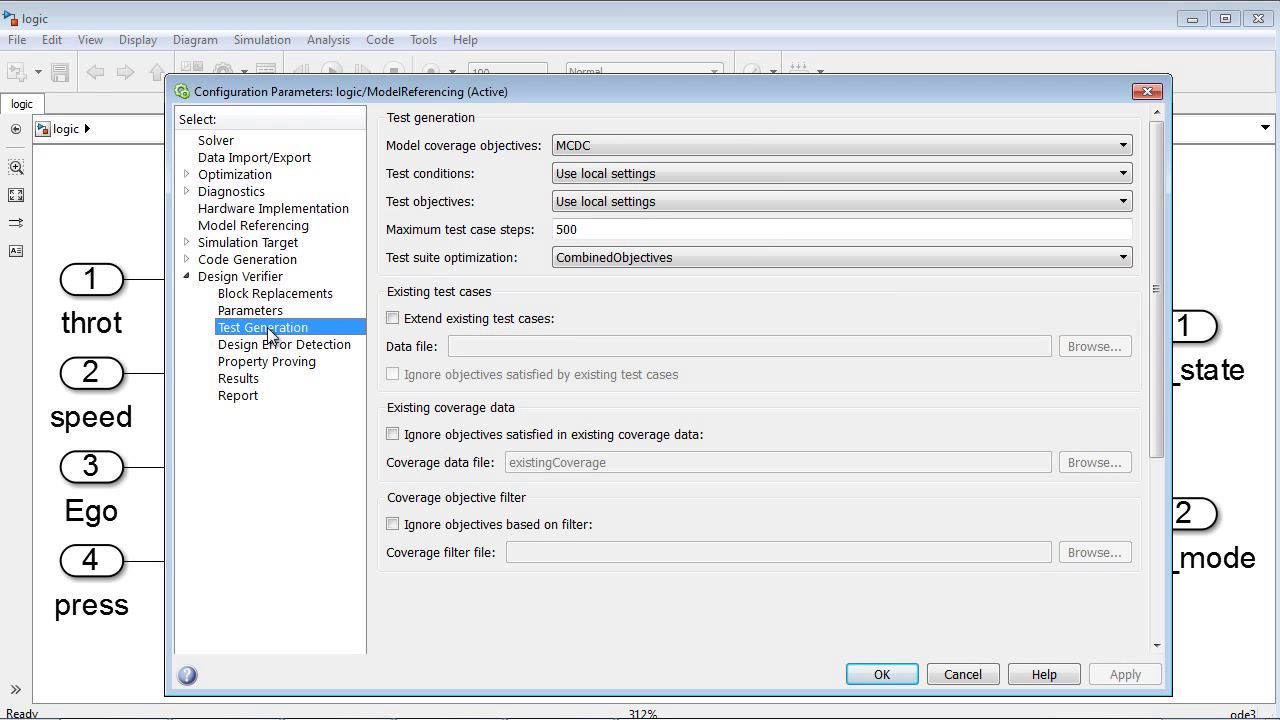
click(392, 318)
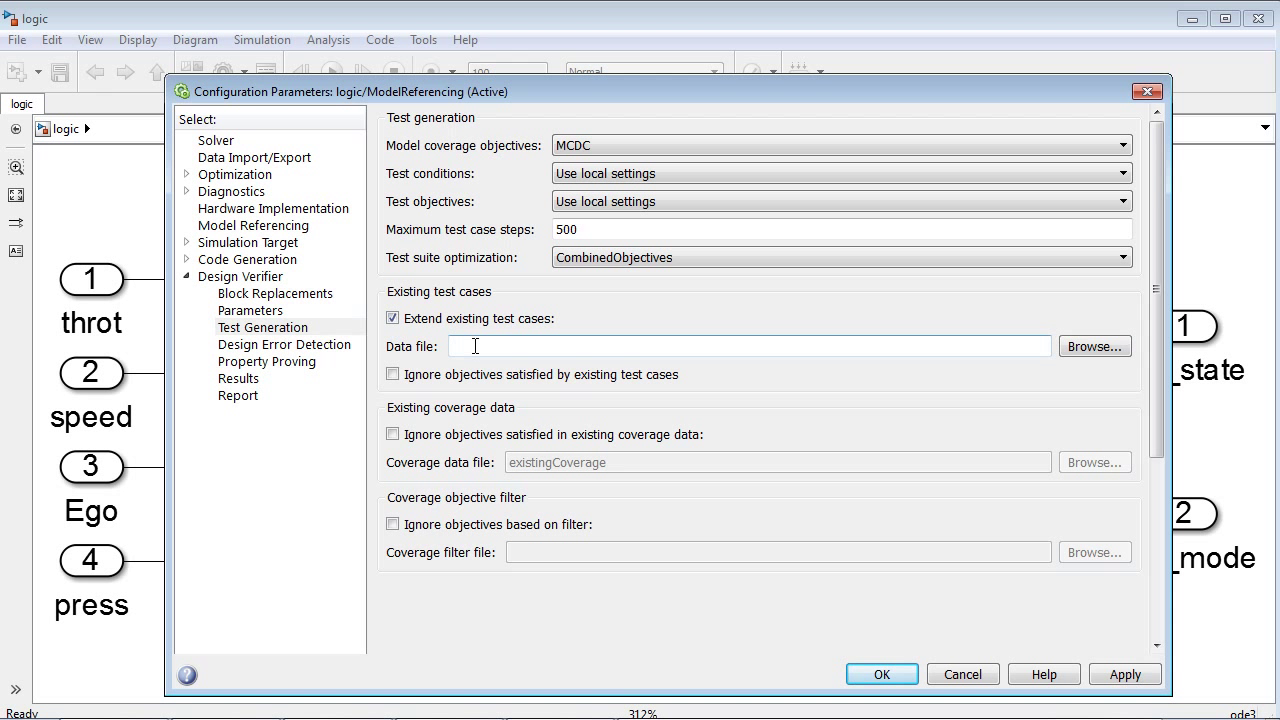
click(475, 346)
text(existingTestCases.mat)
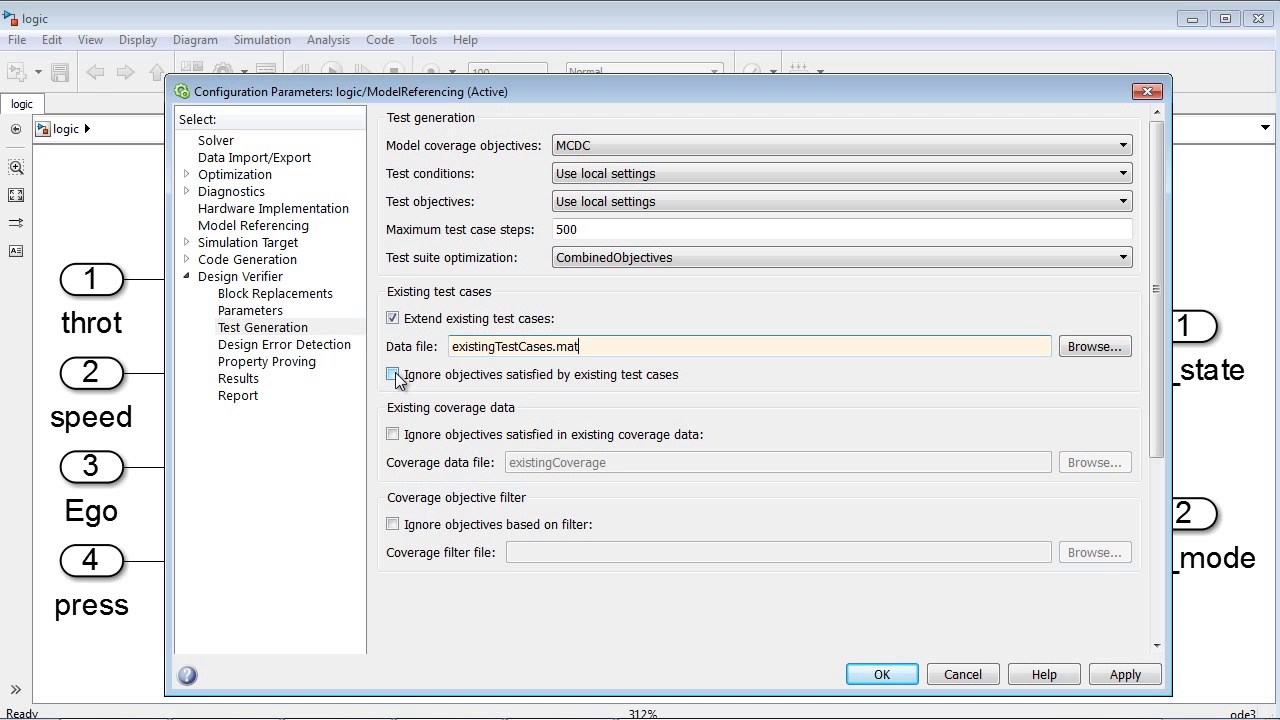
click(447, 382)
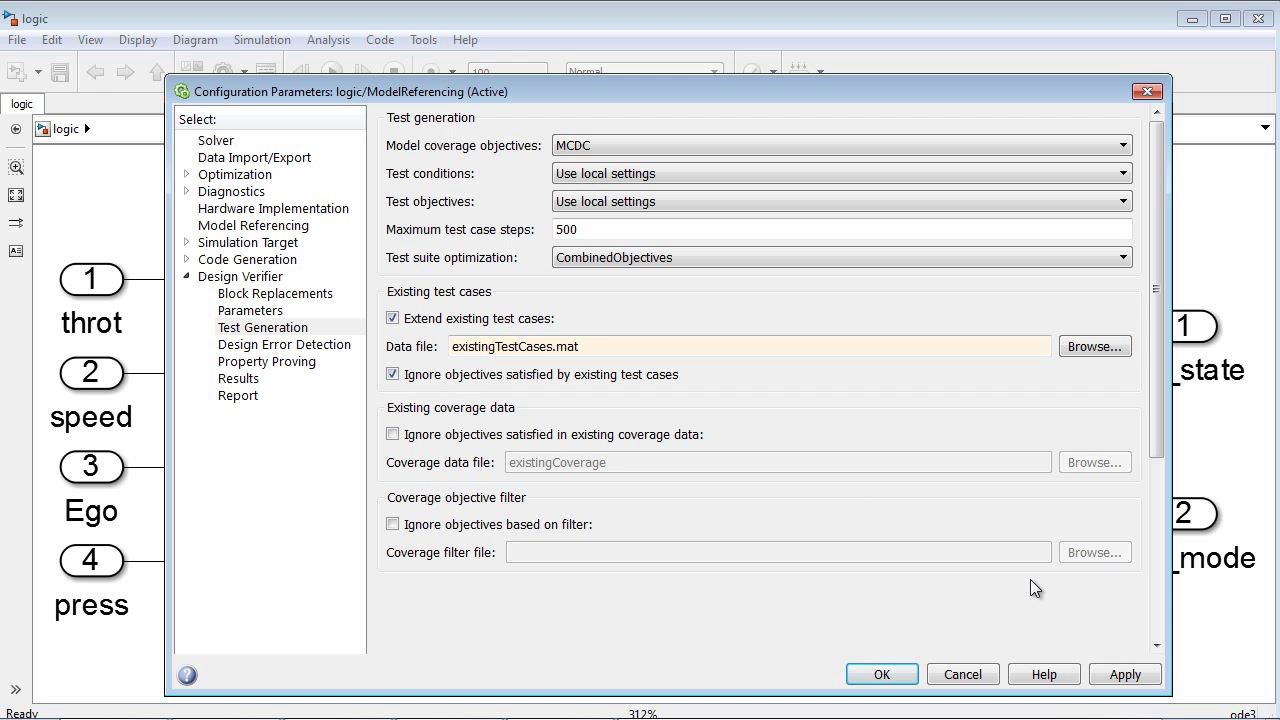
click(1120, 676)
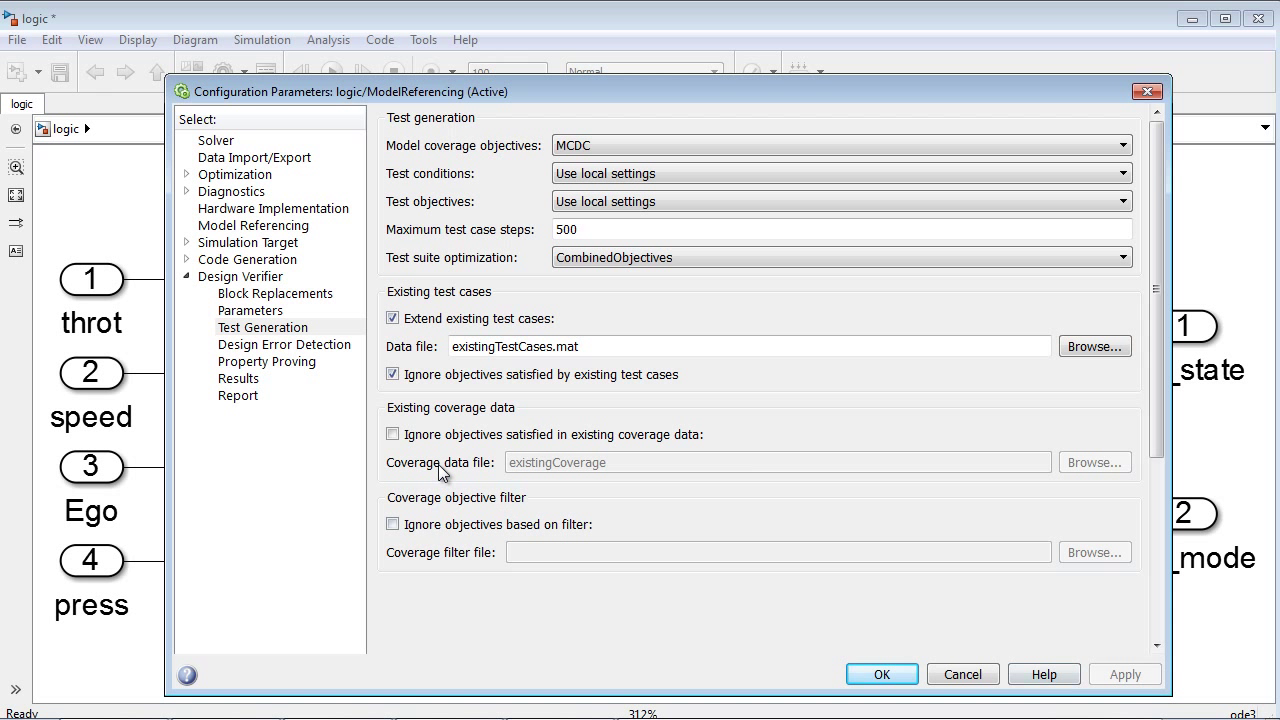
click(283, 279)
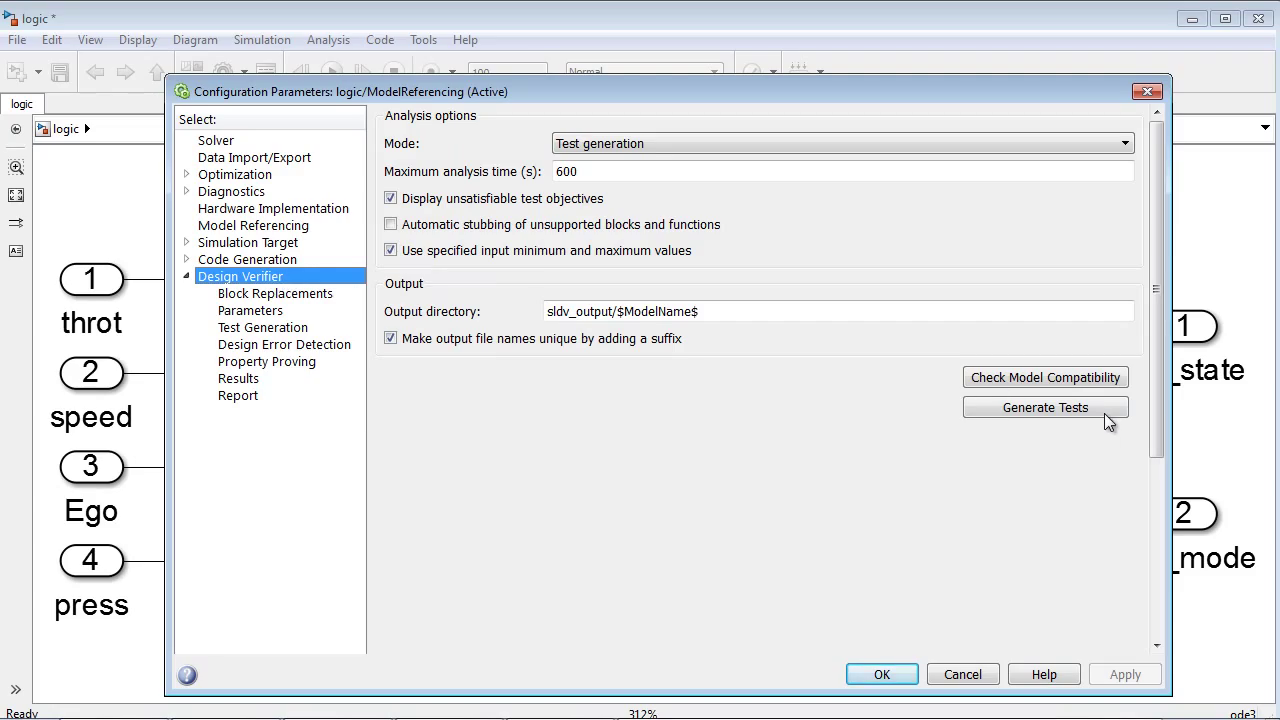
Generate tests (23 of 26 objectives satisfied) and list the Test Case groups in logic_harness1's Inputs block.
click(1045, 407)
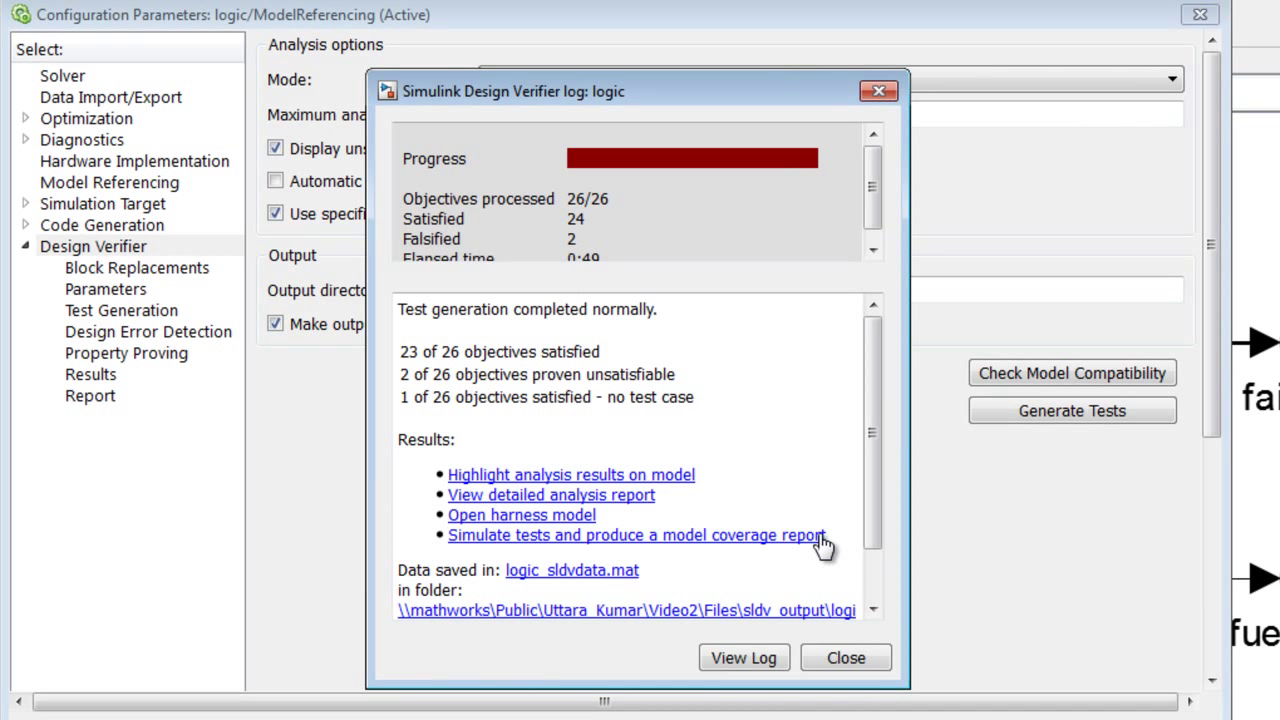
click(558, 520)
double_click(240, 446)
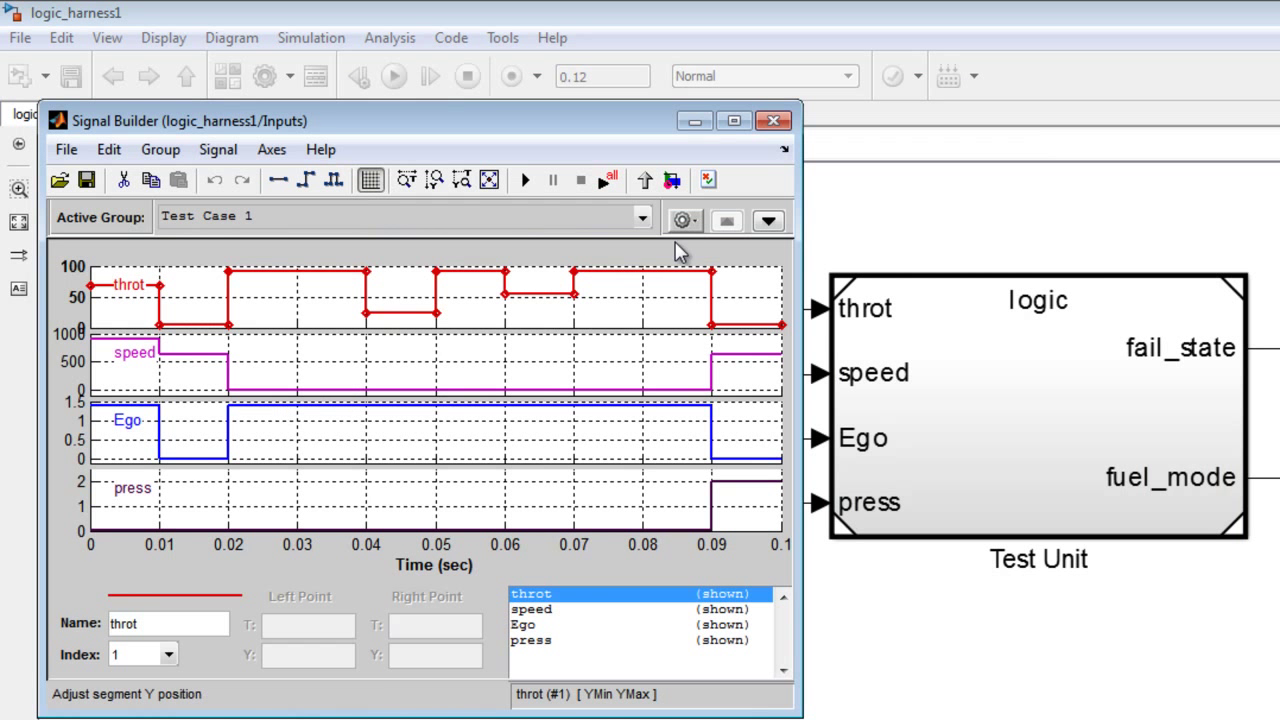
click(644, 218)
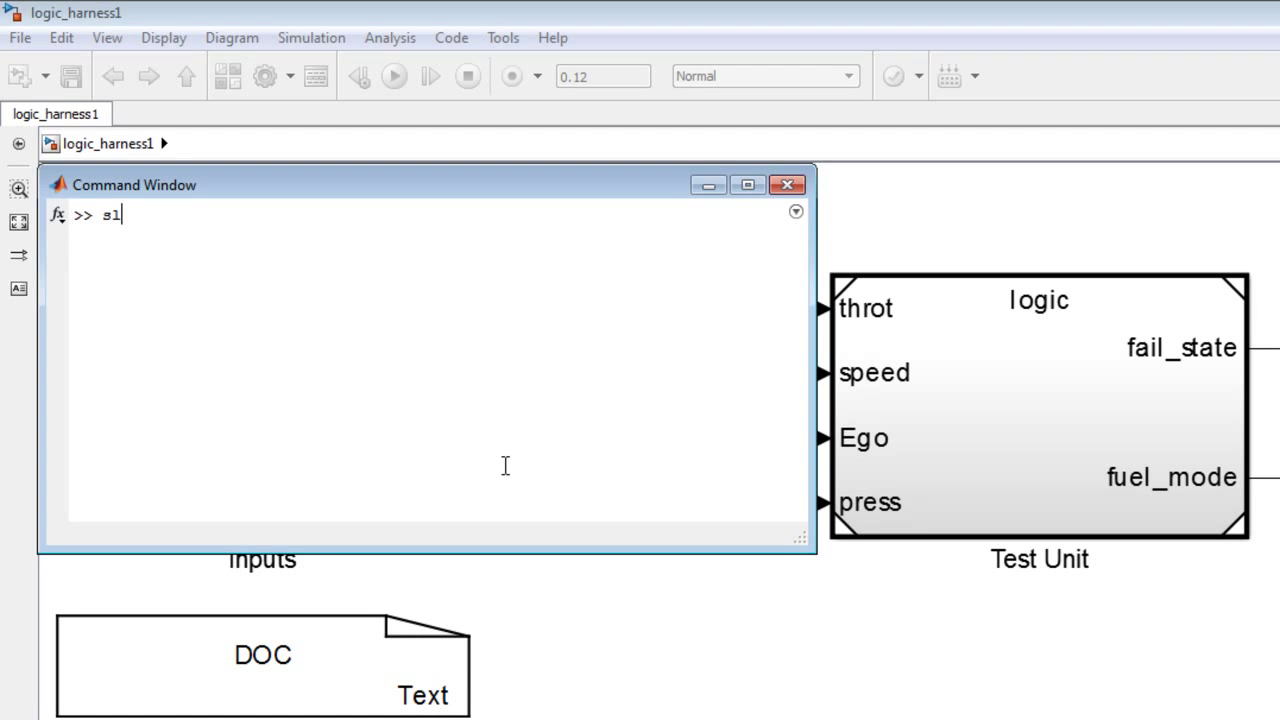
Run sldvmergeharness into Combined_harness and check its Active Group list, keeping test1 active.
text(dvmergeharness('Combined_harness',{'logic_harness','logic_harness1'}))
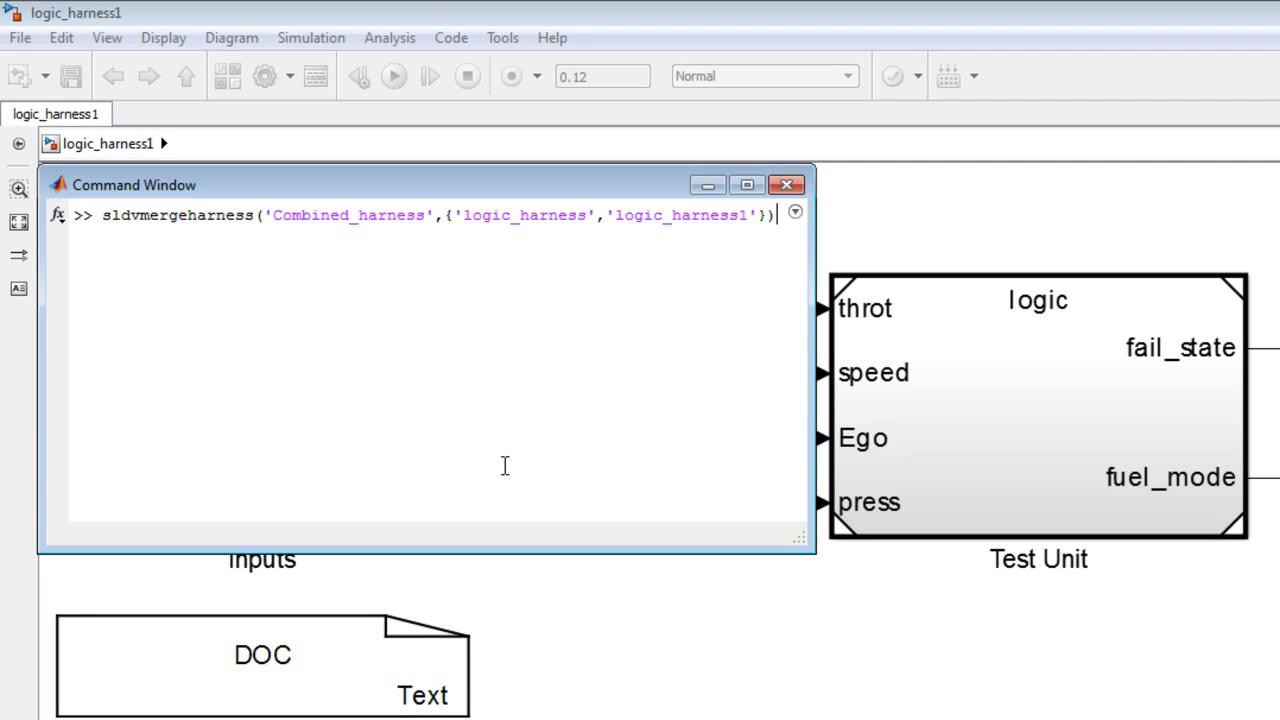
key(Return)
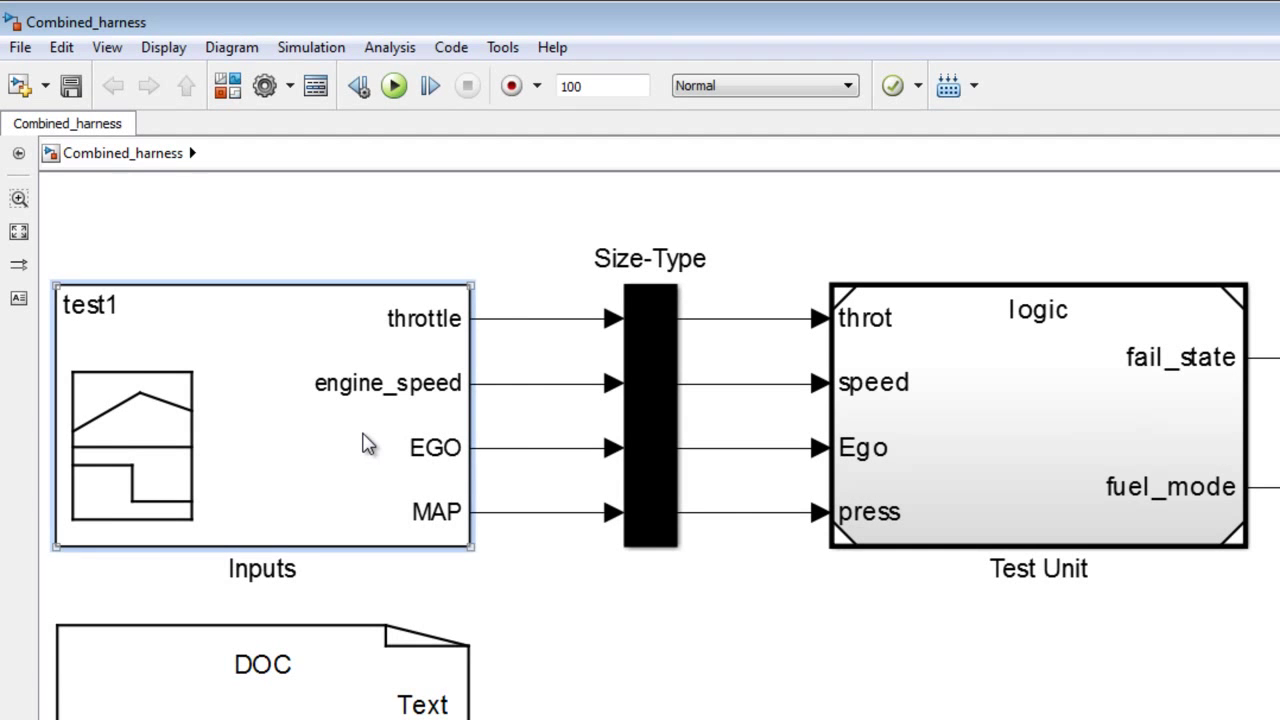
double_click(366, 443)
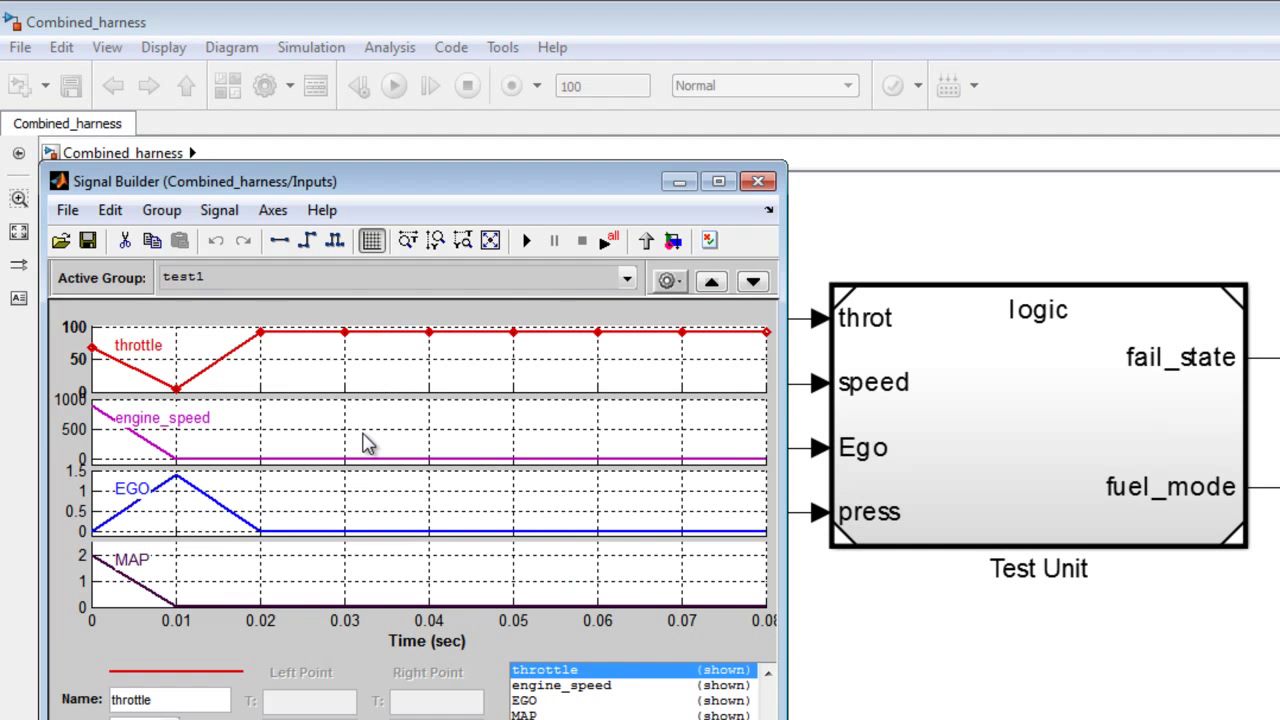
click(627, 280)
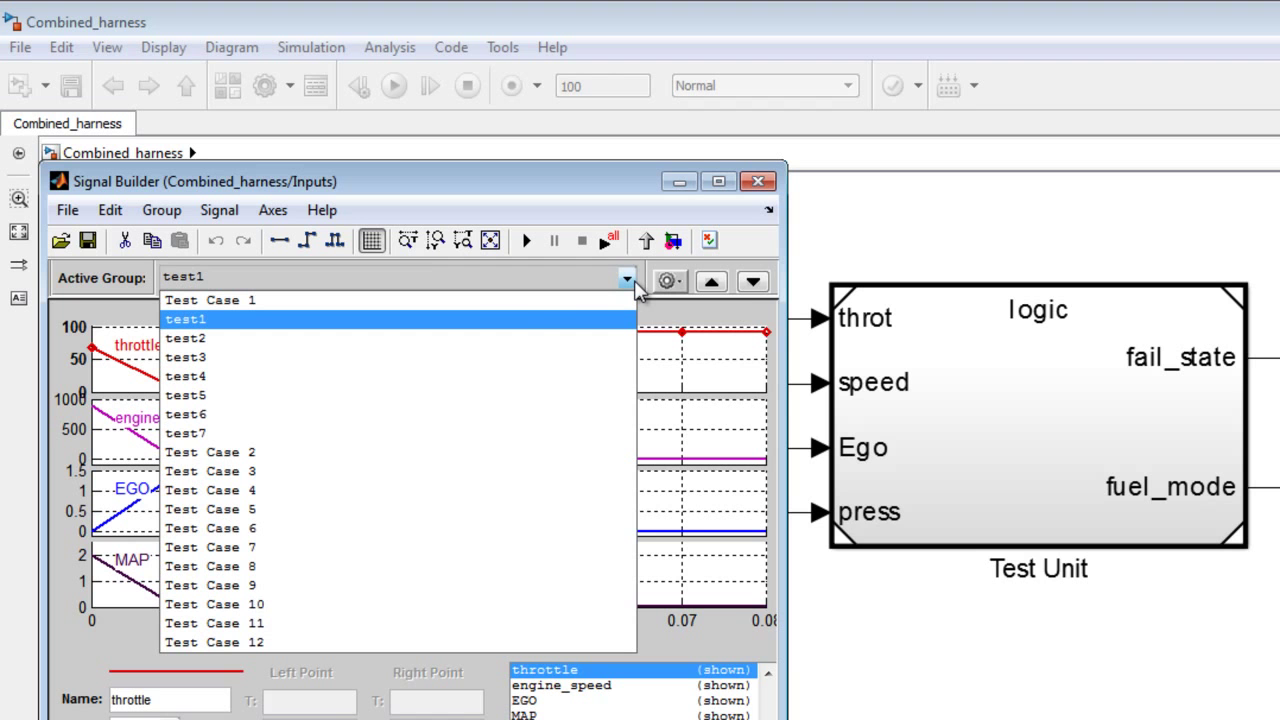
click(628, 281)
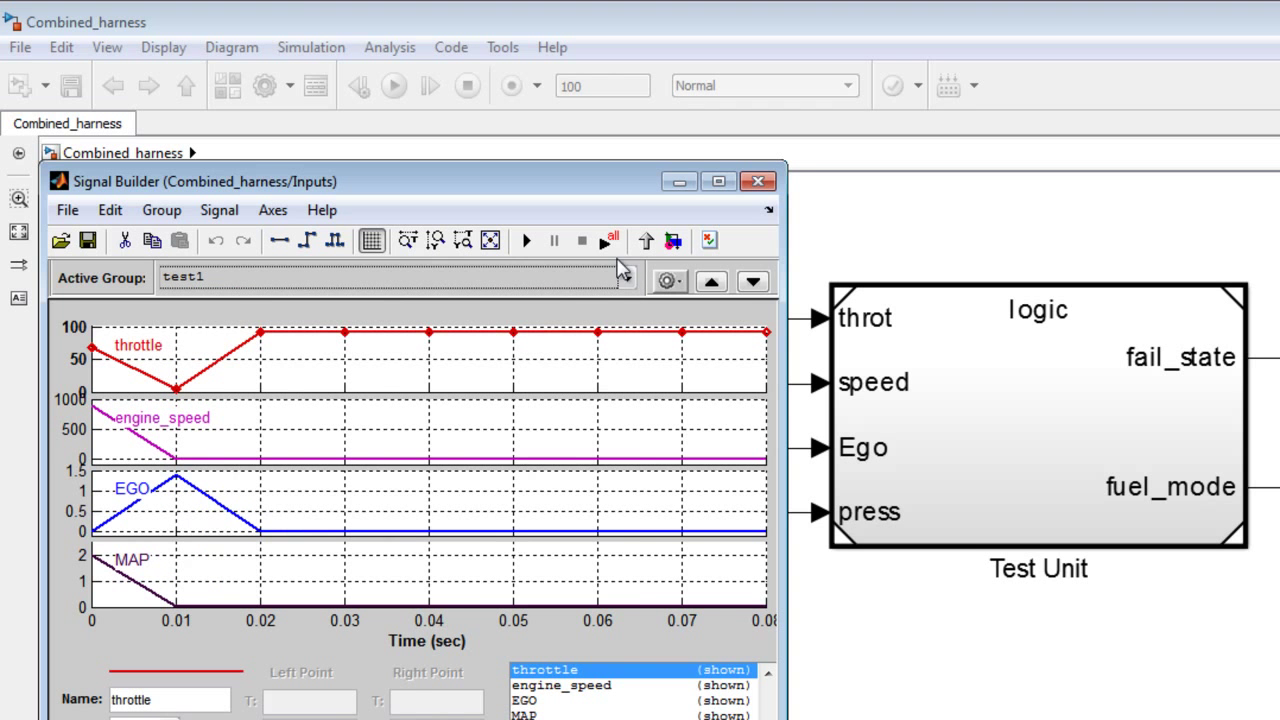
Run all Combined_harness groups with coverage and review the report: 100% decision, 92% condition, 83% MCDC.
click(613, 250)
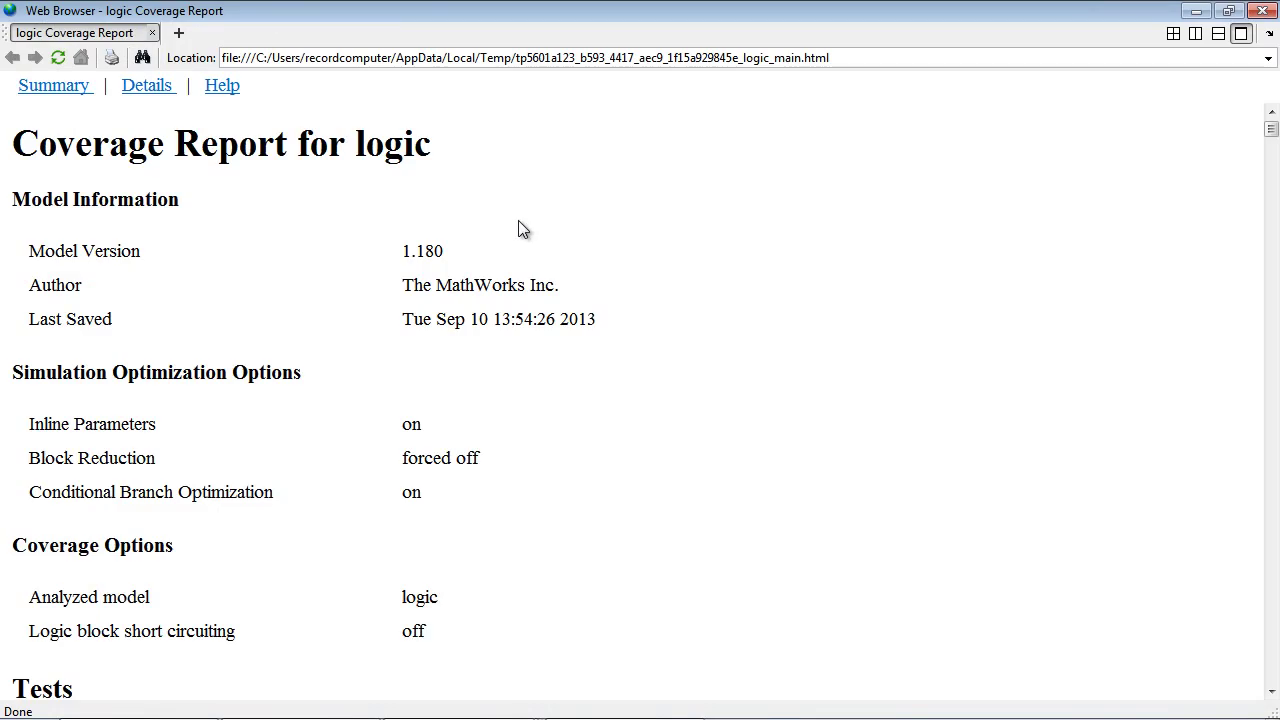
scroll(518, 229, down, 8)
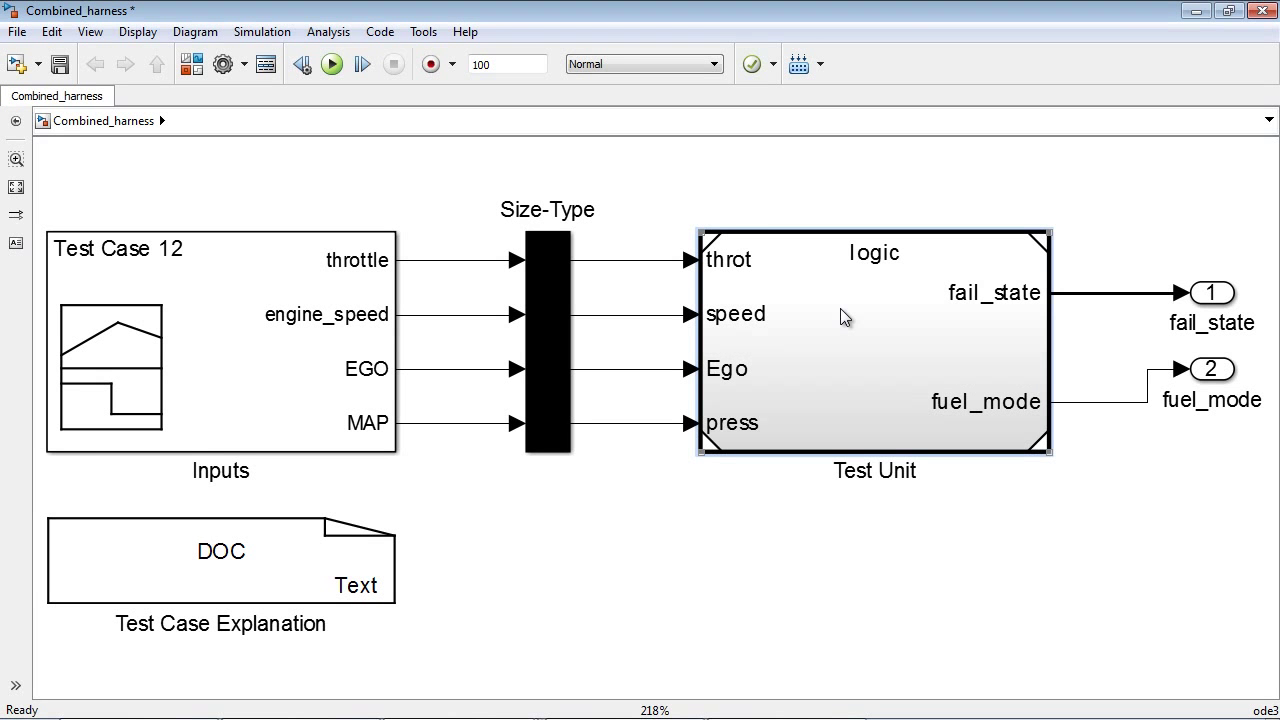
Open the Test Unit logic model and its control logic chart.
double_click(840, 317)
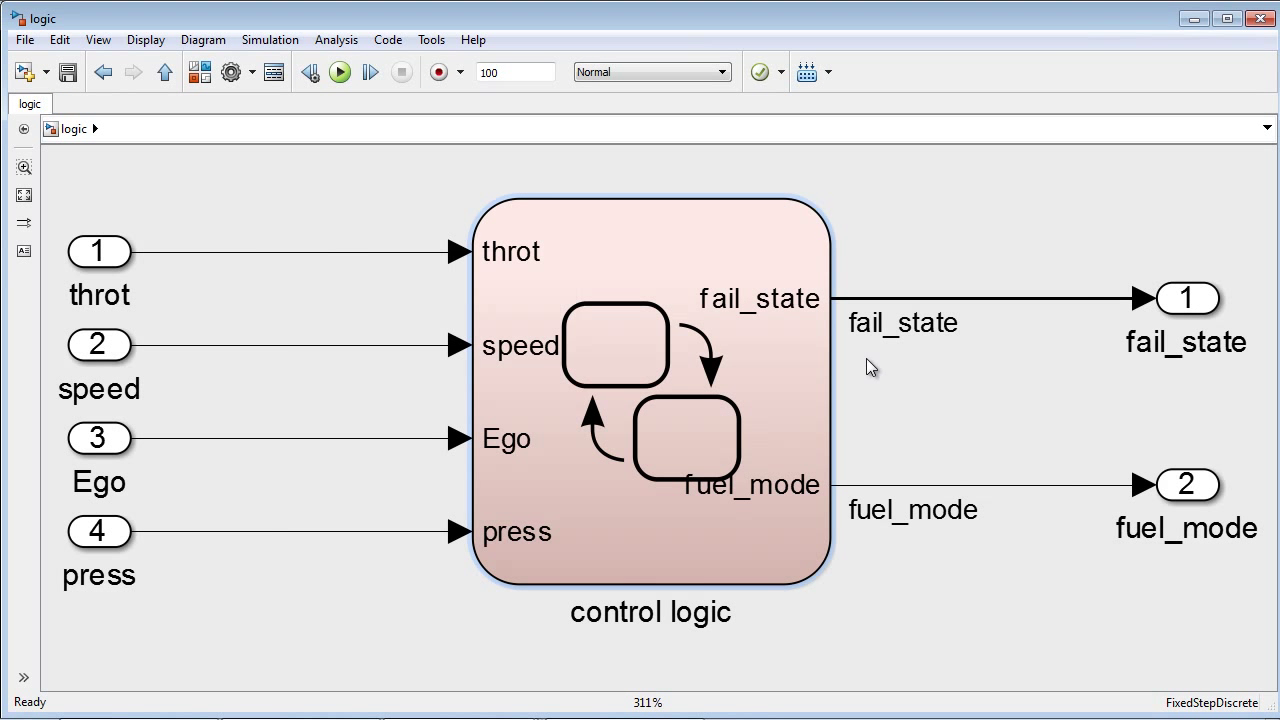
click(796, 378)
double_click(784, 381)
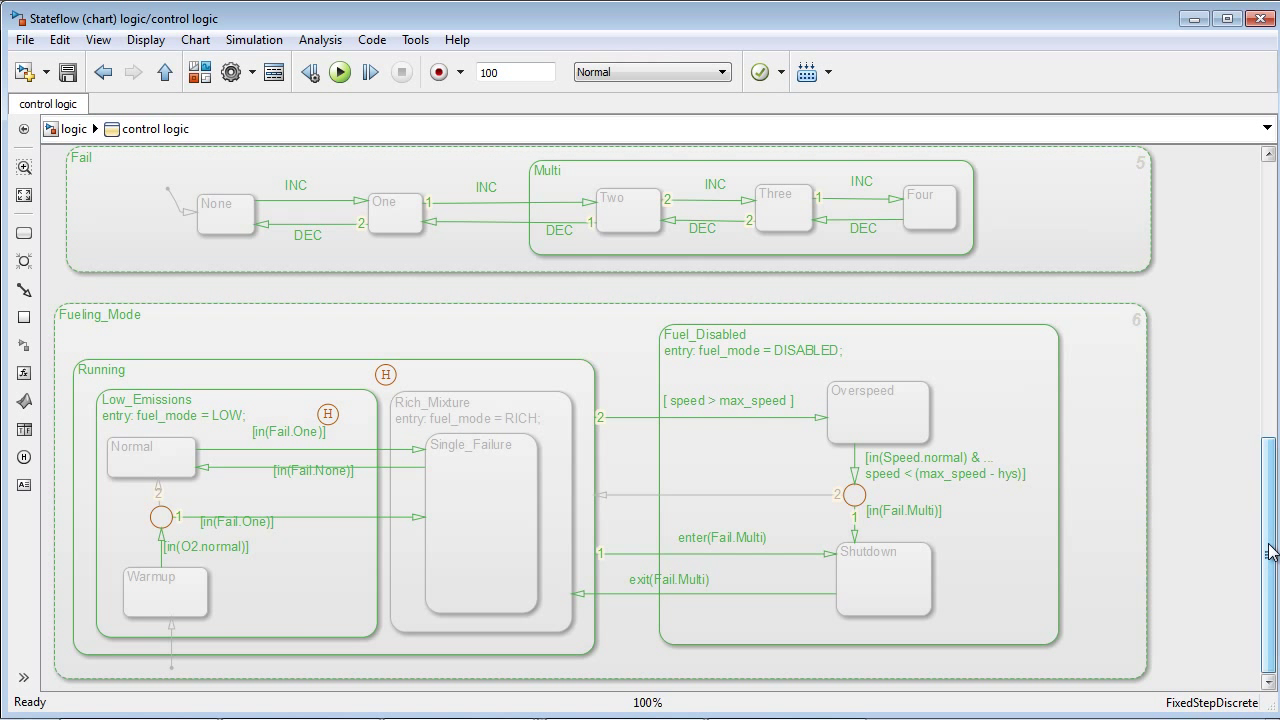
drag(1268, 552, 1245, 281)
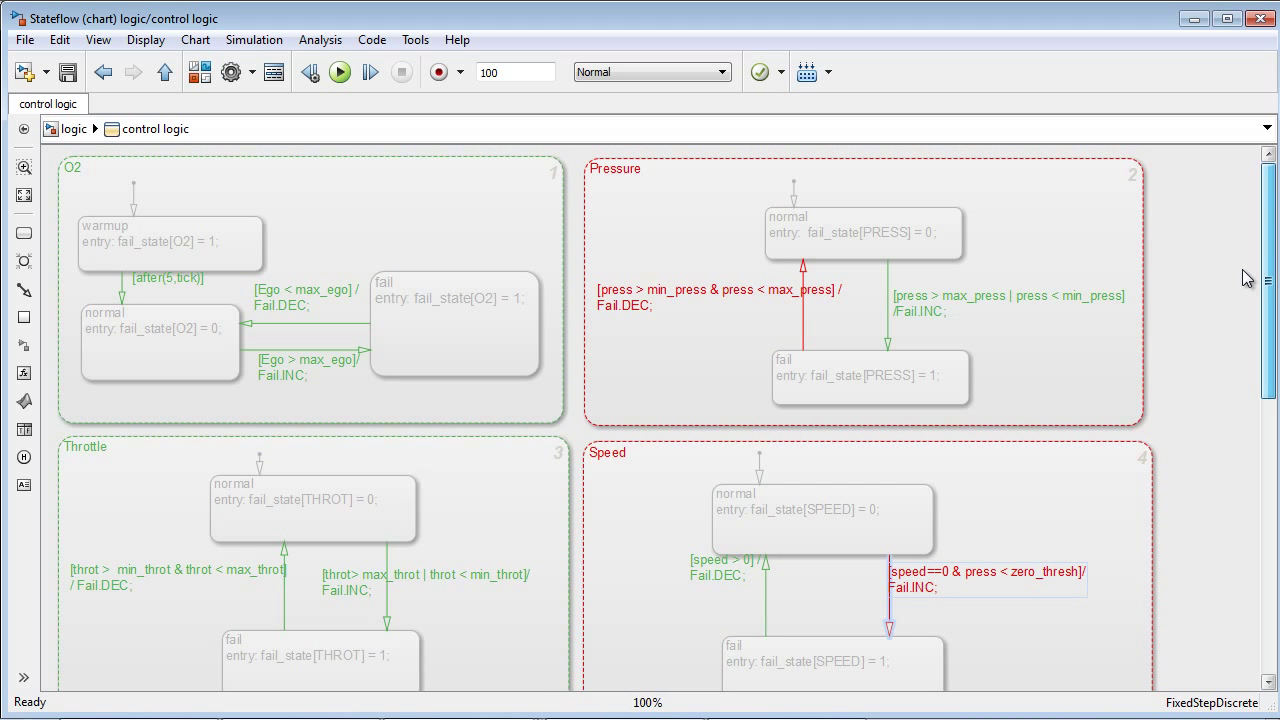
Select the Pressure and Speed states and bring up the Speed fail transition's Requirements menu.
click(1120, 282)
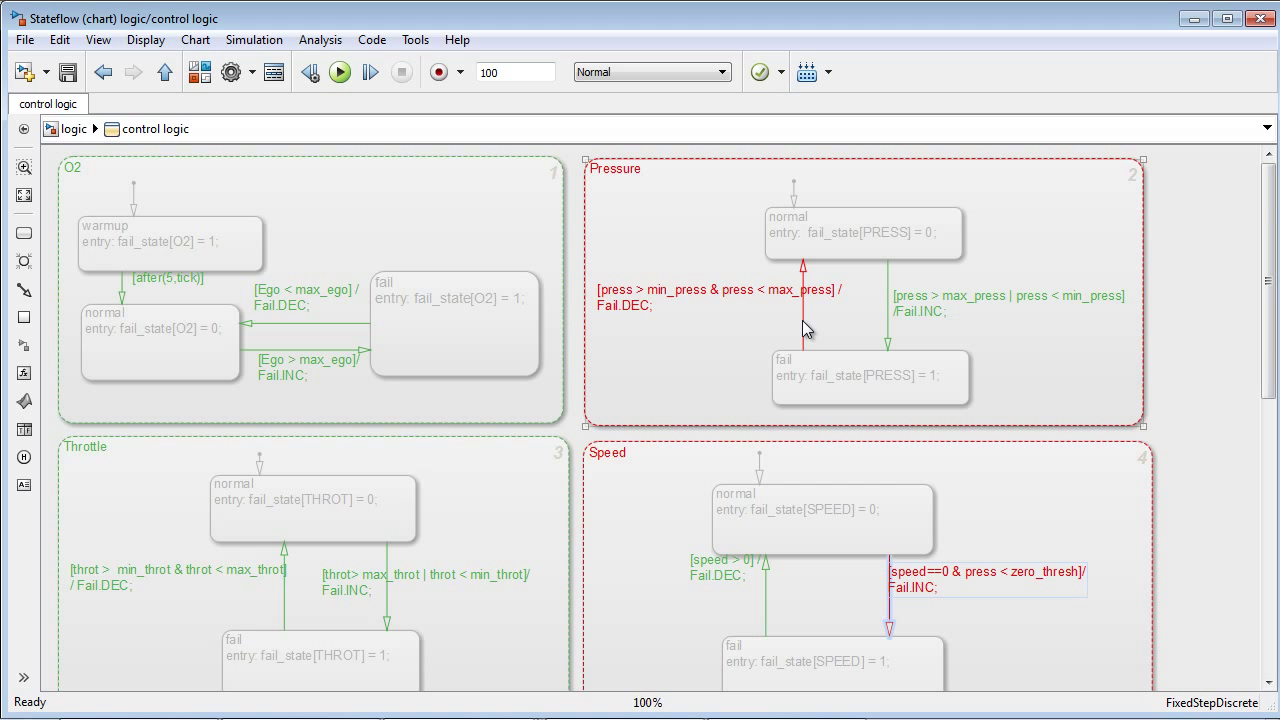
click(948, 525)
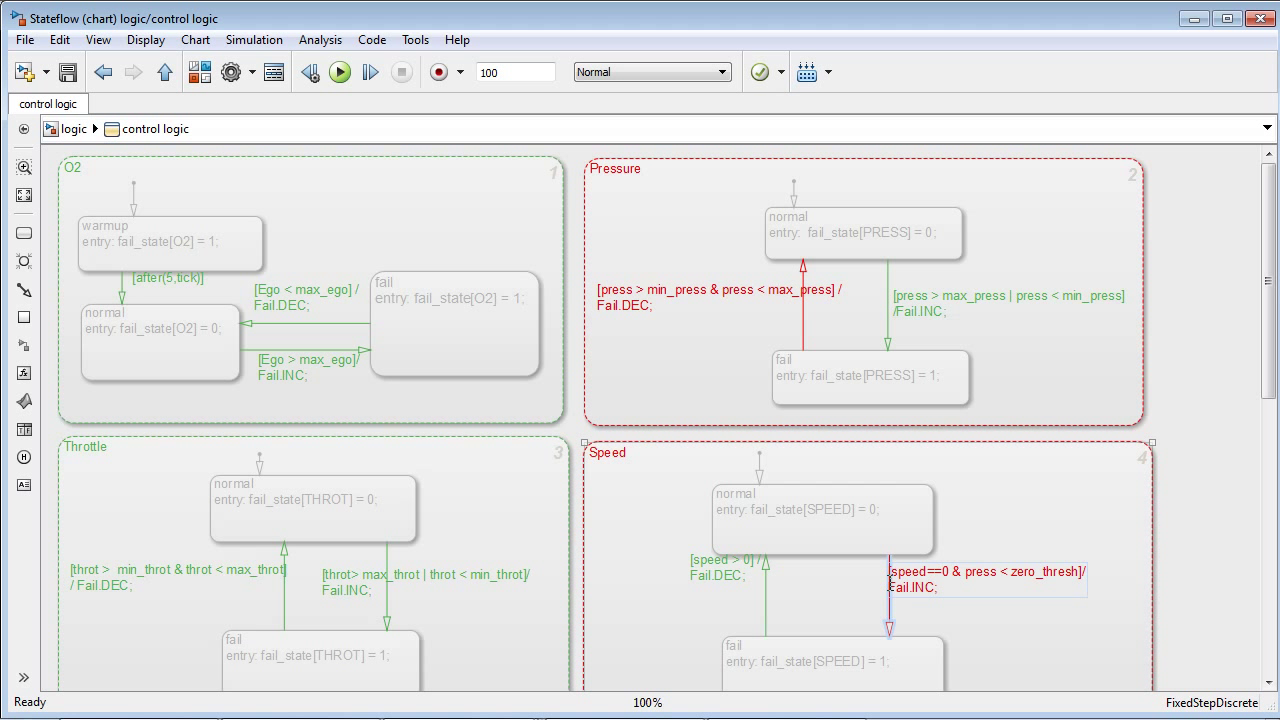
right_click(890, 585)
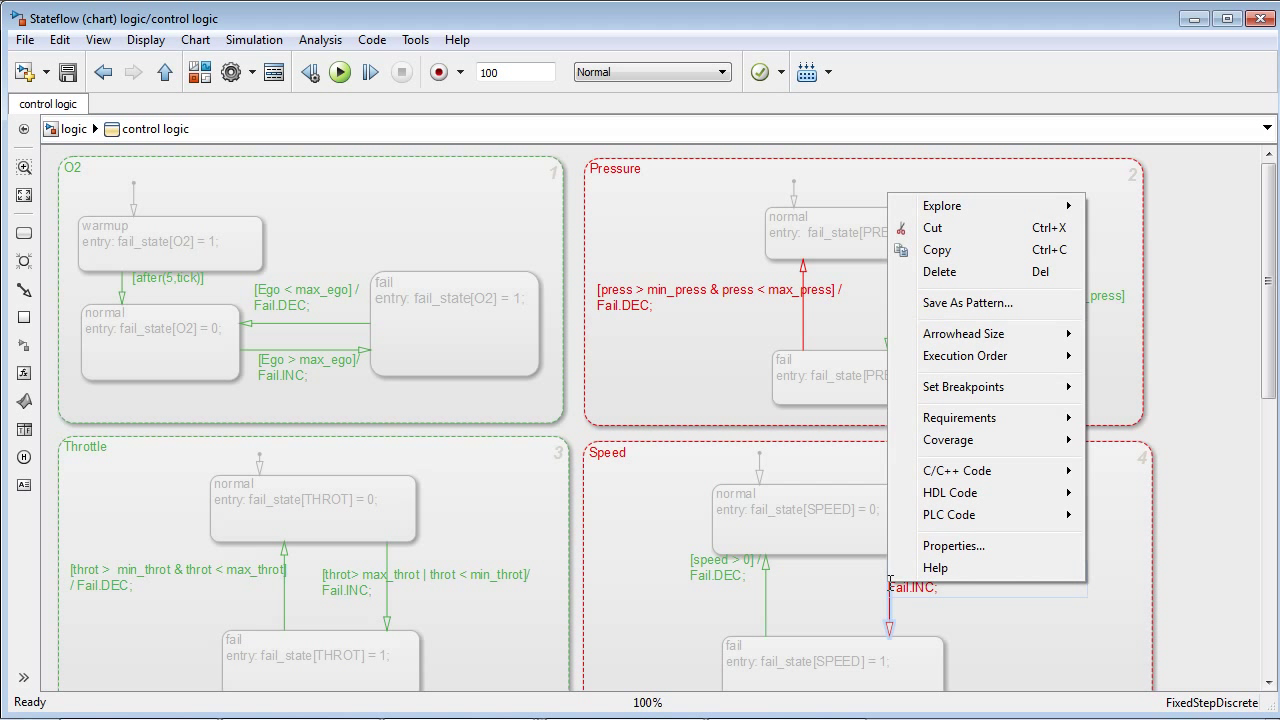
mouse_move(970, 420)
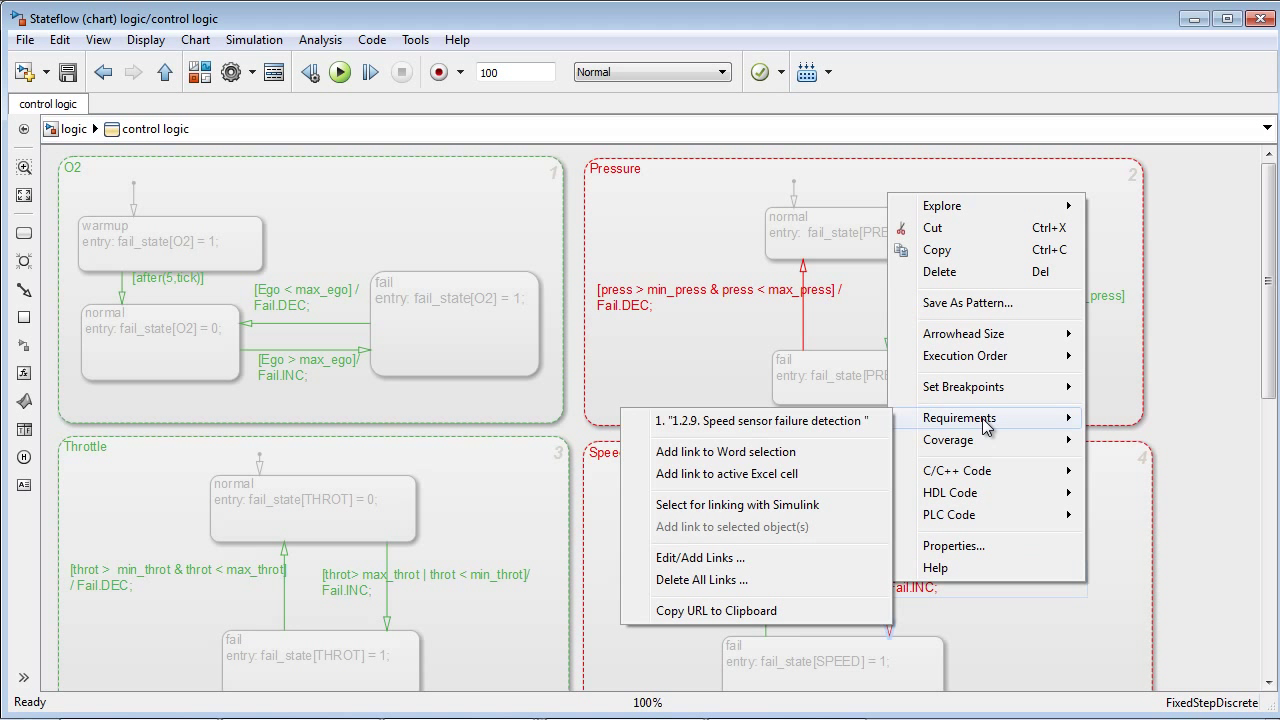
Follow the link to requirement 1.2.9 Speed sensor failure detection in Word.
click(816, 428)
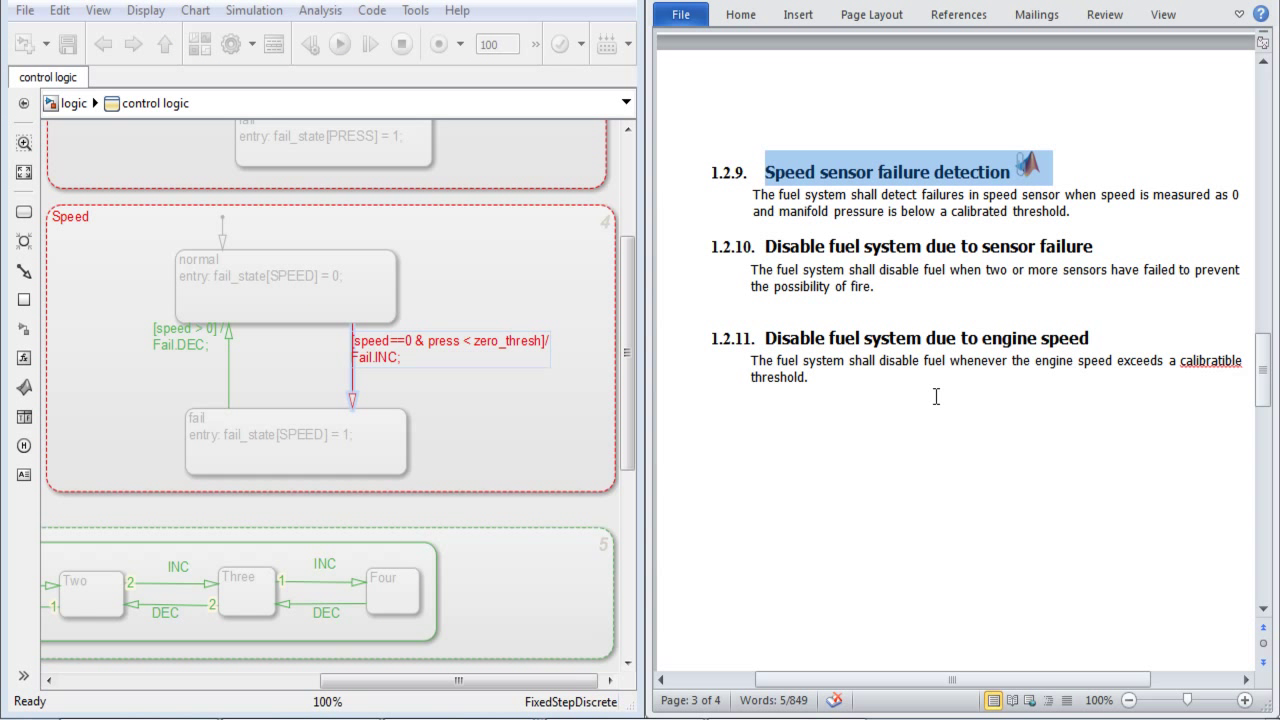